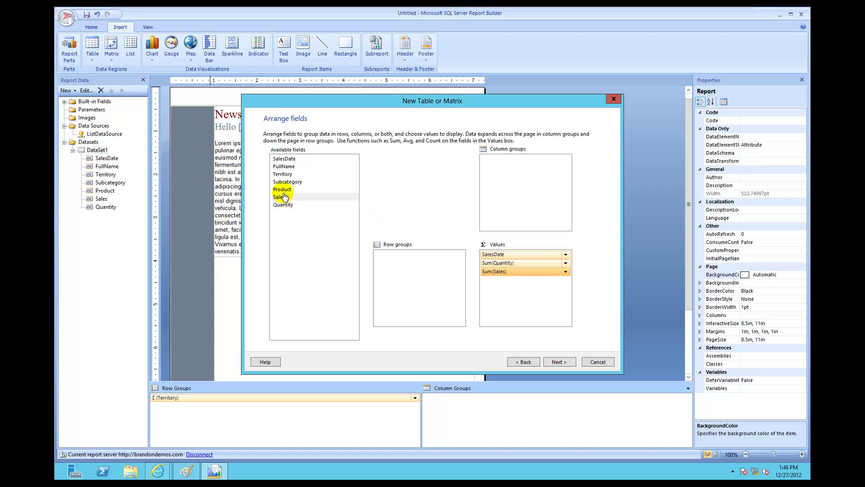
Add the Product field to the table's values and place it first, above SalesDate, then accept the field arrangement
drag(282, 189, 495, 293)
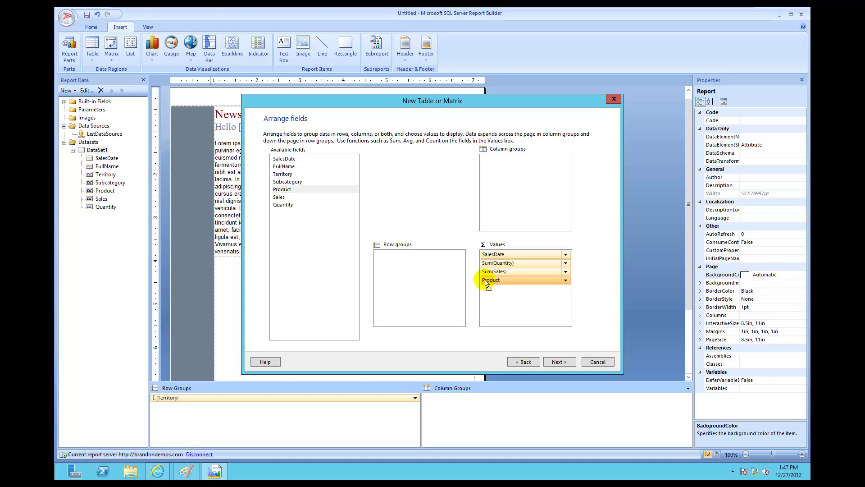
drag(484, 283, 485, 257)
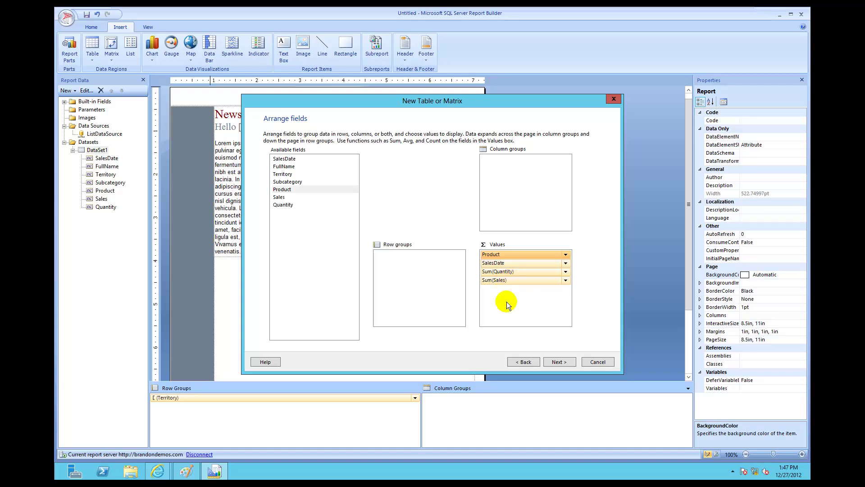
click(557, 362)
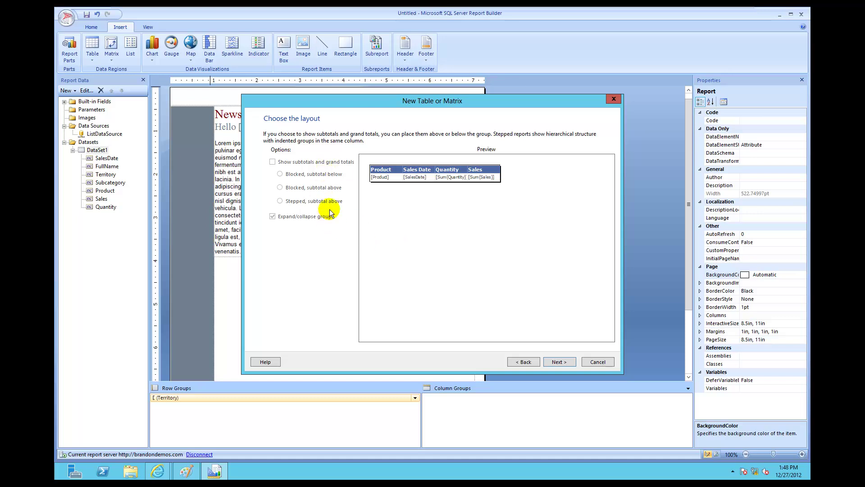
Finish the table with the Slate style and place it below the newsletter text, aligned with the text's edge
click(560, 360)
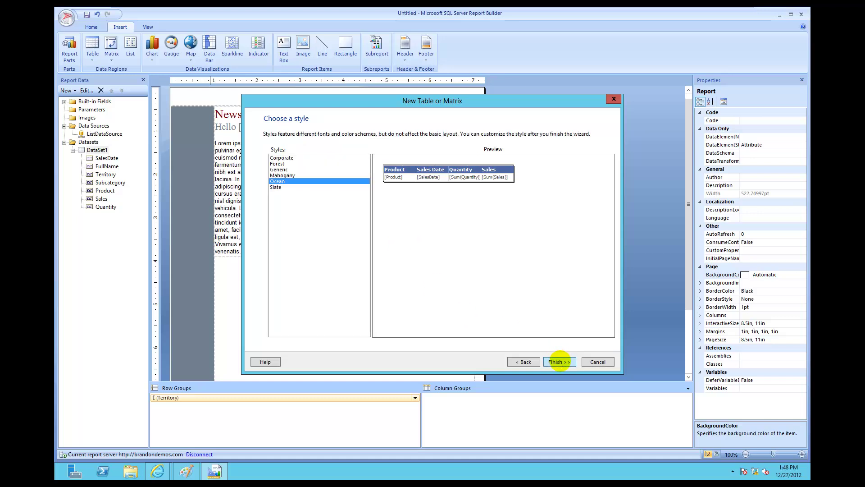
click(280, 187)
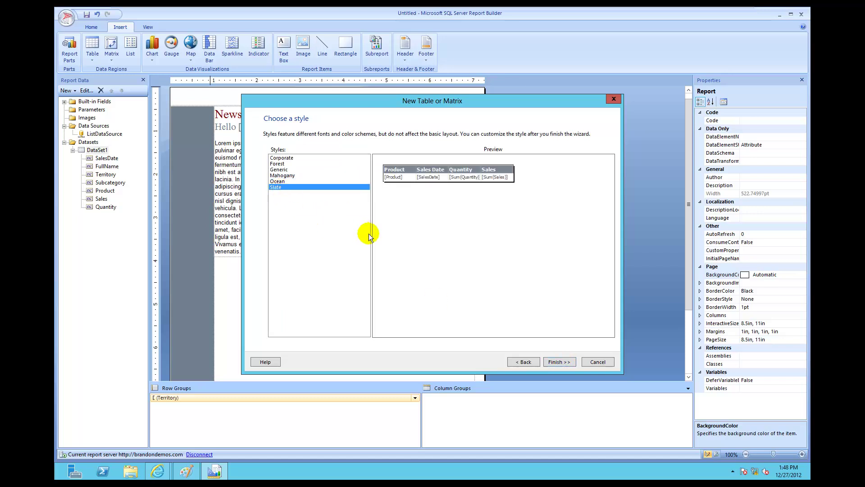
click(565, 363)
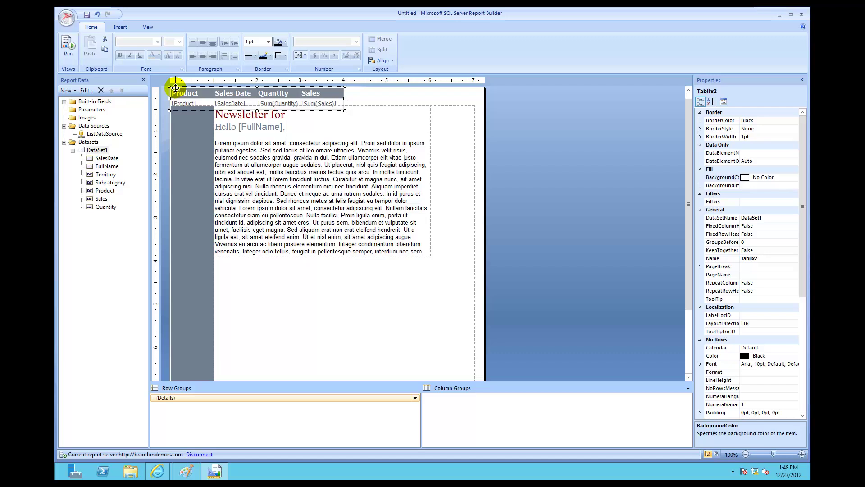
drag(176, 87, 219, 270)
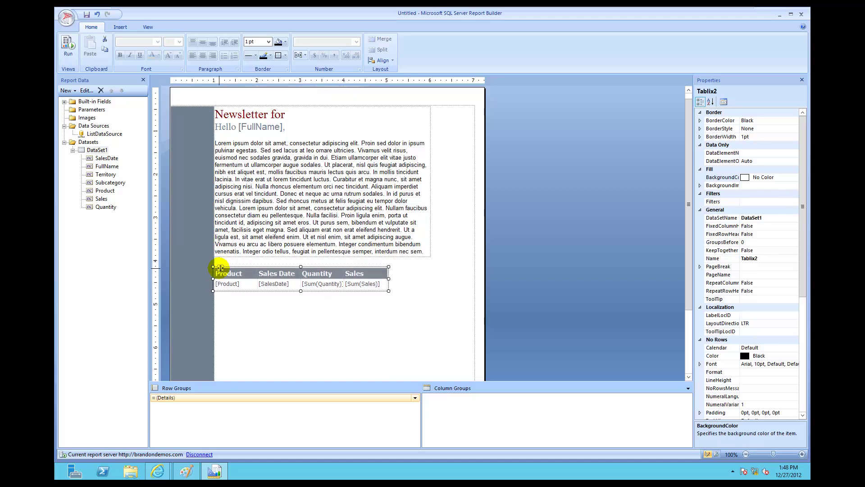
click(247, 347)
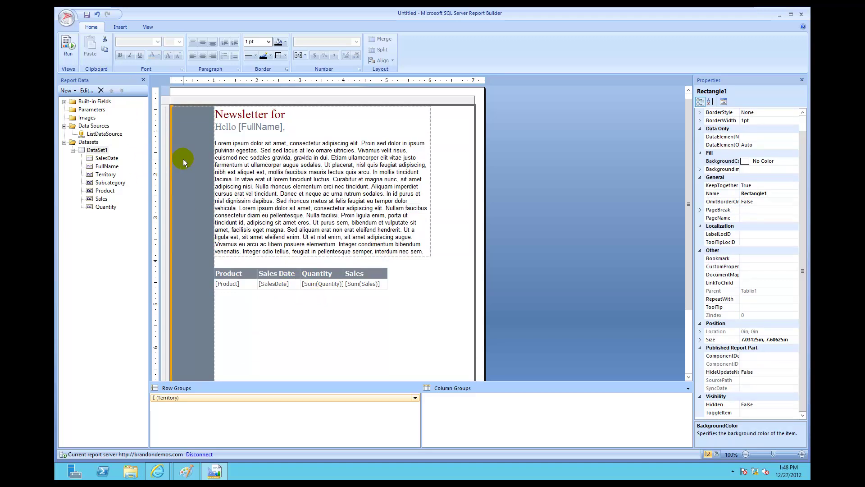
Run the report and check the product table on the first three newsletter pages before returning to design view
click(67, 45)
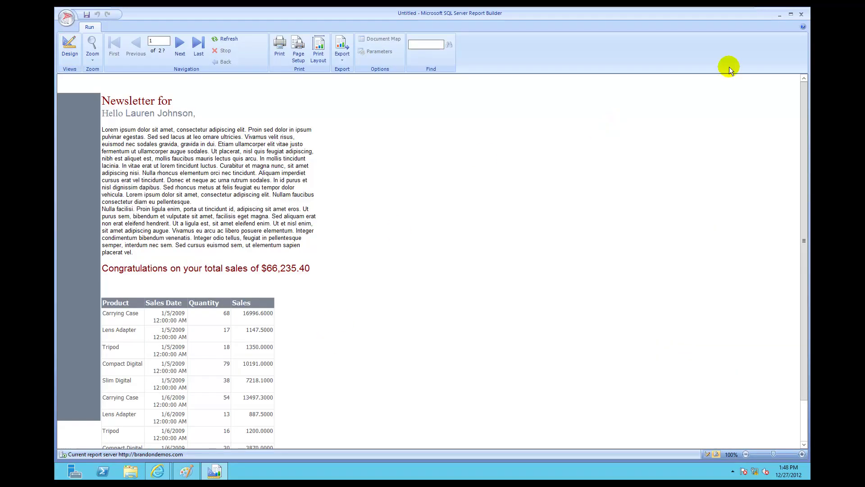
drag(801, 103, 804, 155)
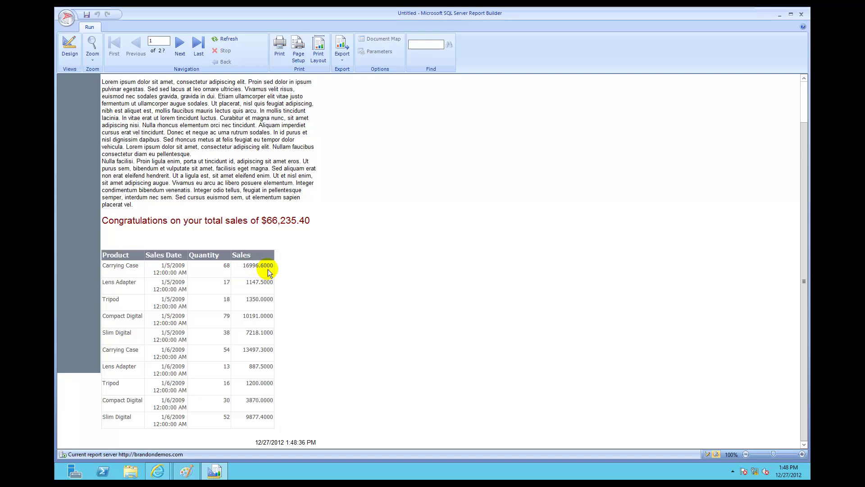
click(179, 47)
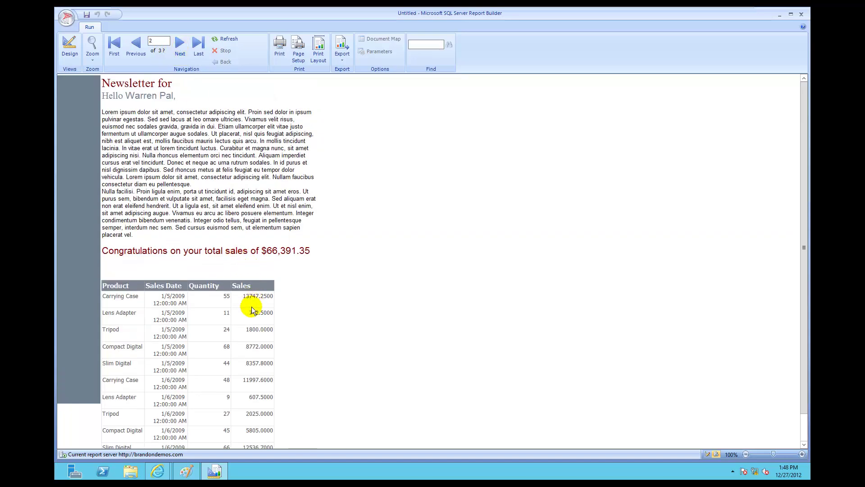
click(179, 43)
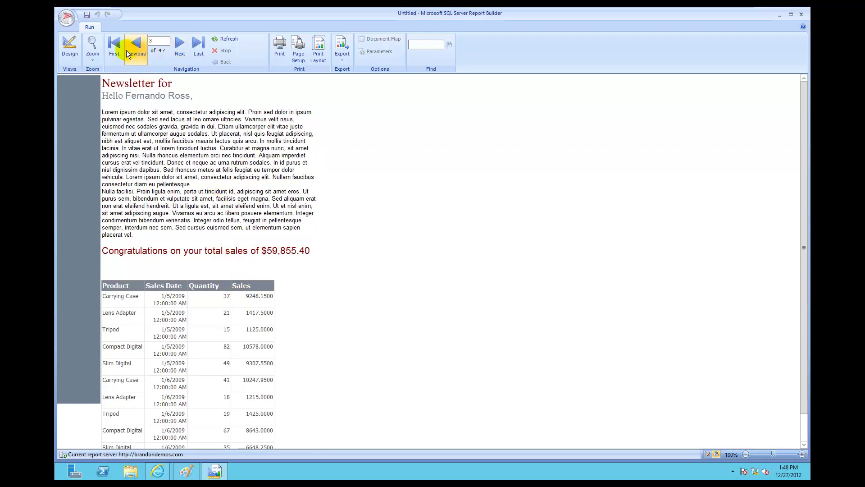
click(70, 48)
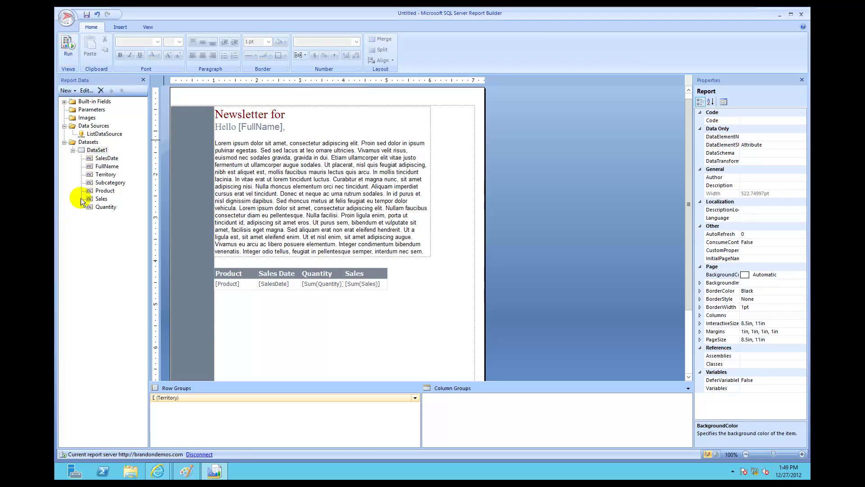
Insert the Territory field after "Newsletter for" in the heading and preview the first two report pages
drag(105, 174, 295, 114)
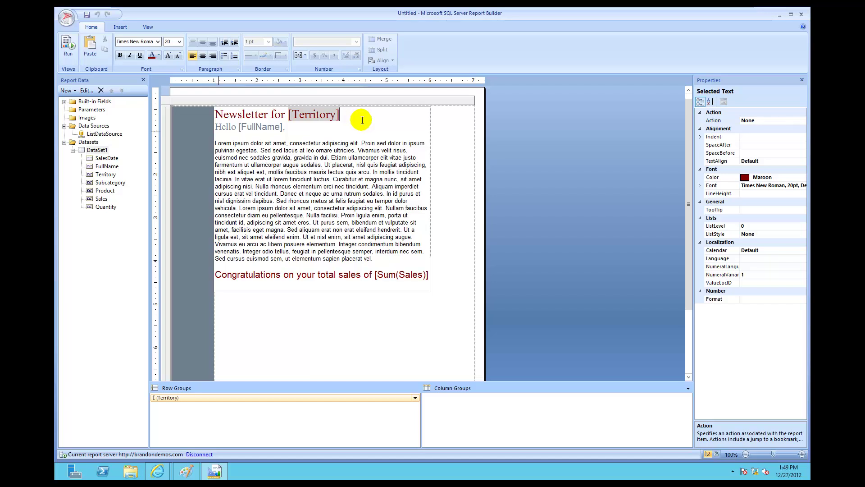
click(359, 134)
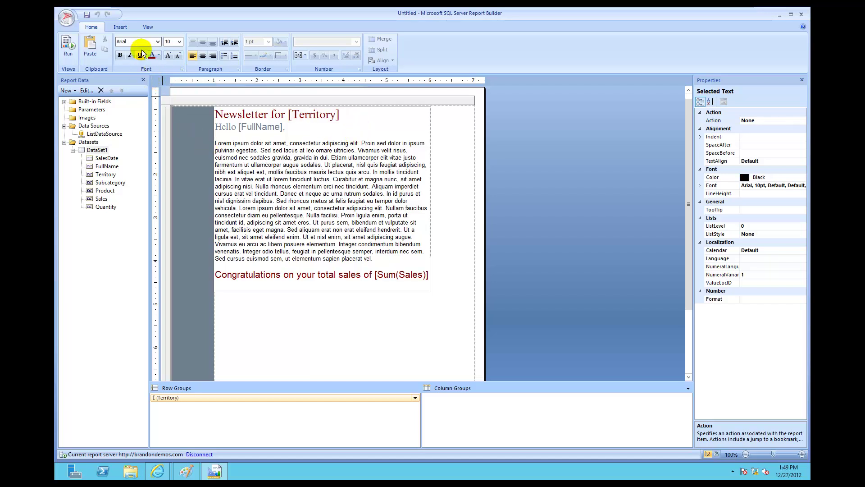
click(70, 48)
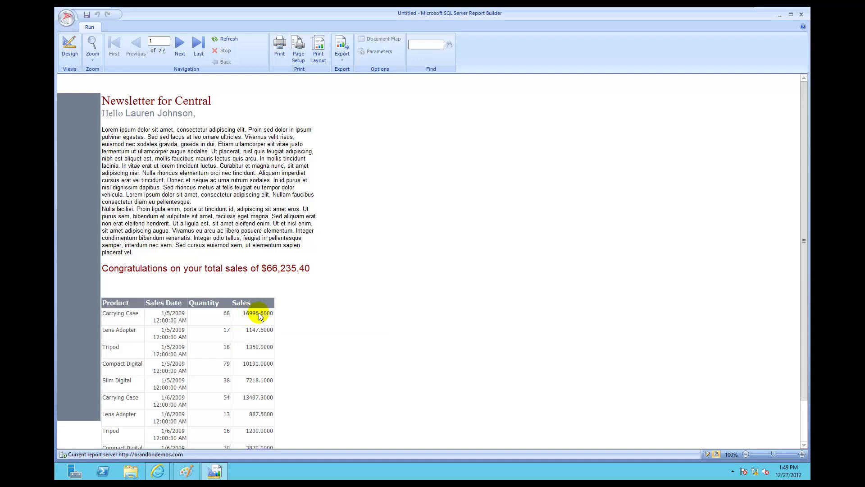
click(183, 43)
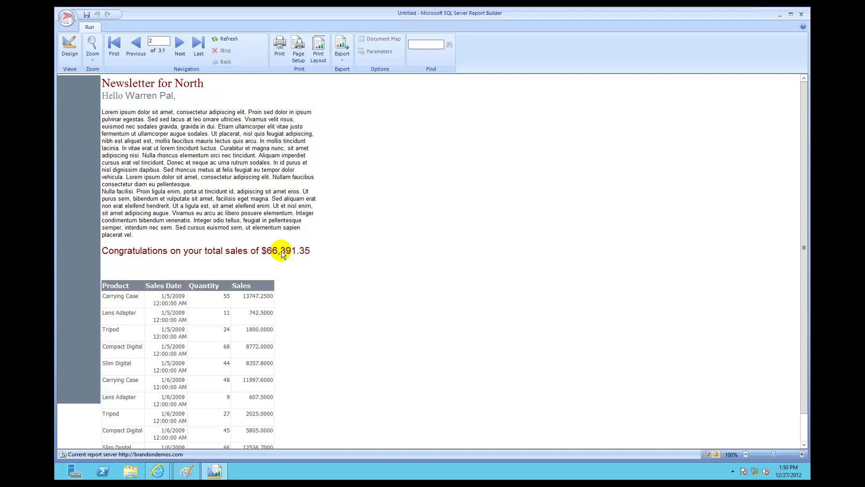
click(71, 47)
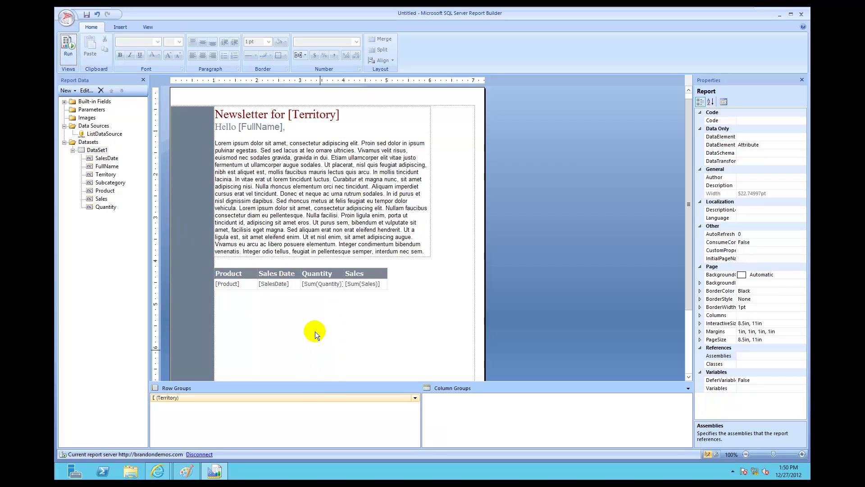
Add a total row after the Details row group of the product table
click(243, 275)
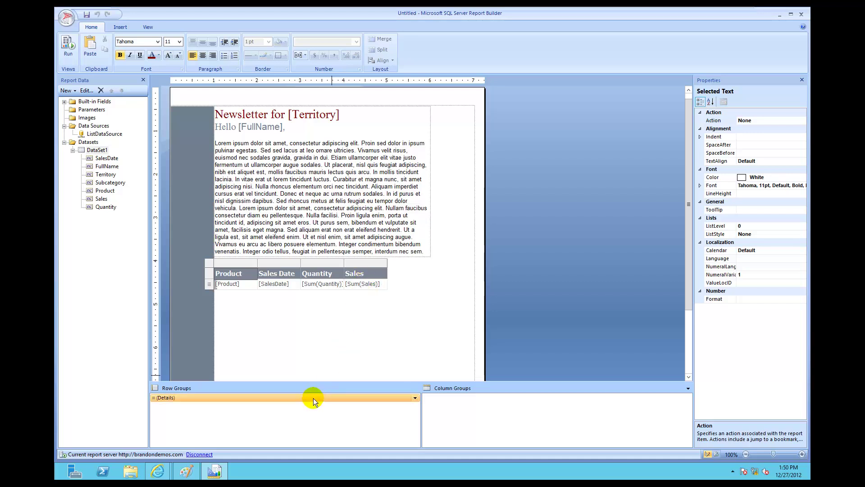
key(Escape)
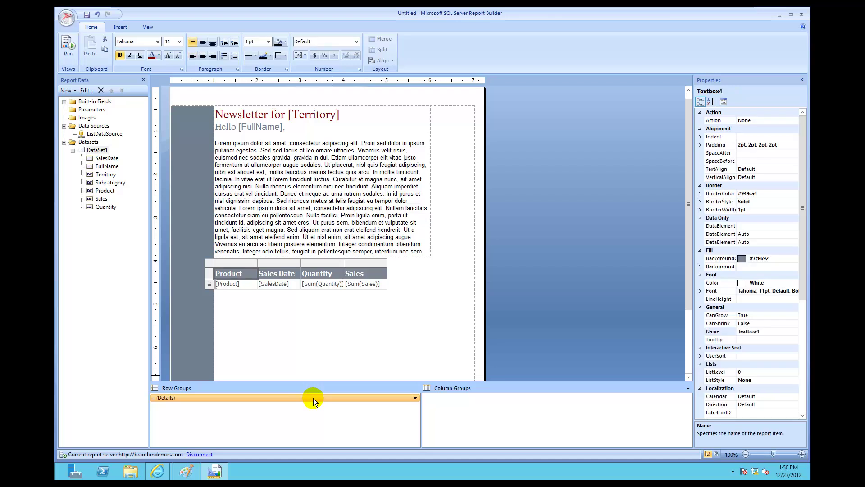
right_click(313, 398)
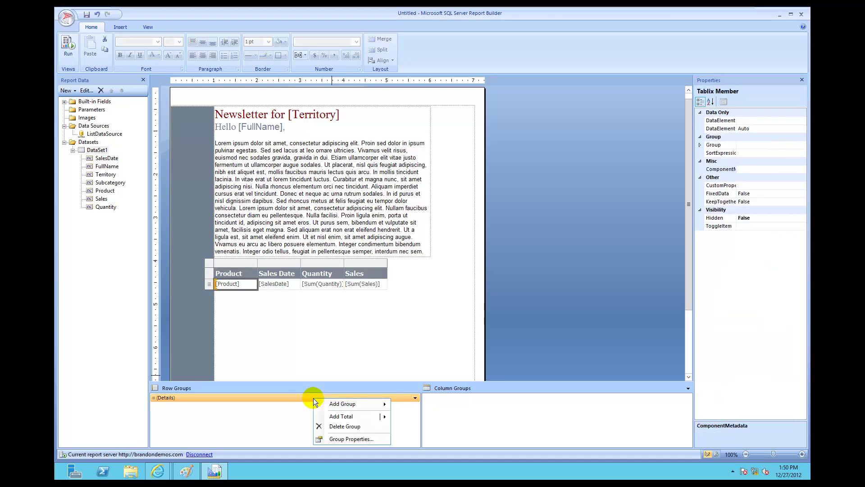
mouse_move(336, 415)
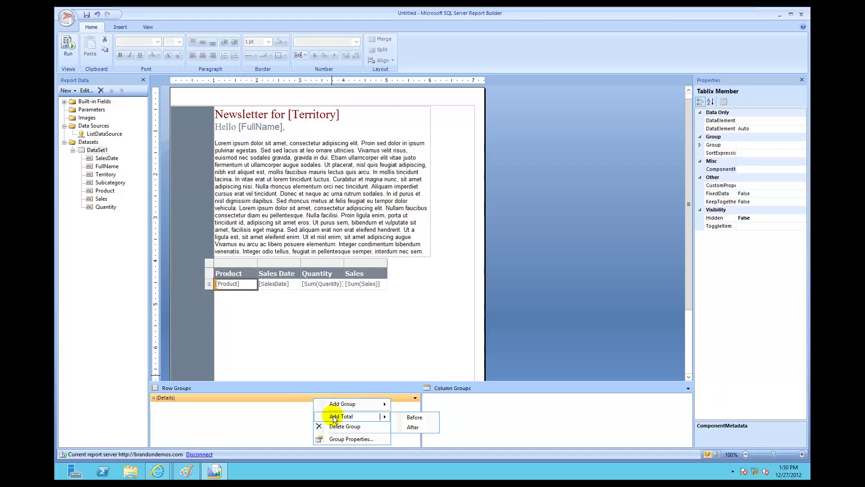
click(410, 425)
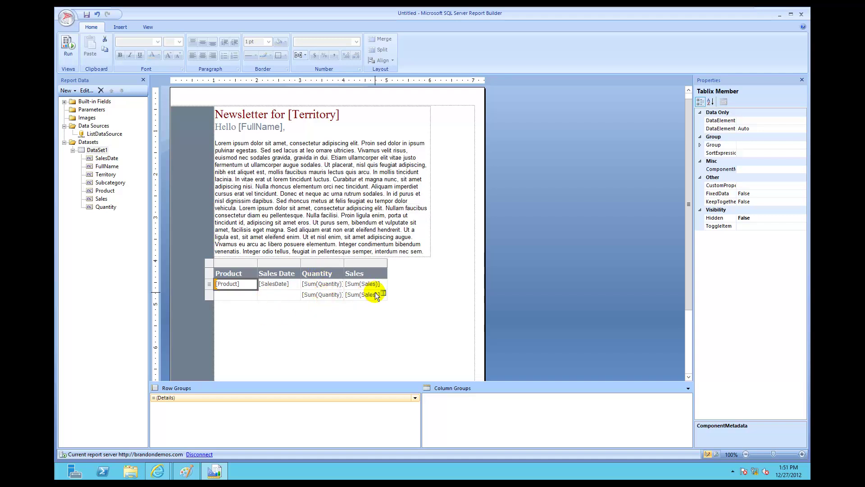
Run the report to check the total row at the end of the first page's table, and return to design view
click(66, 47)
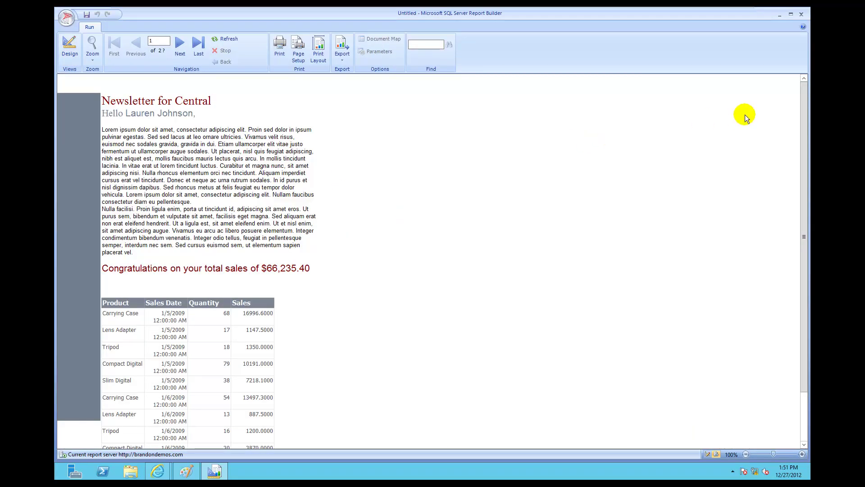
drag(806, 110, 806, 173)
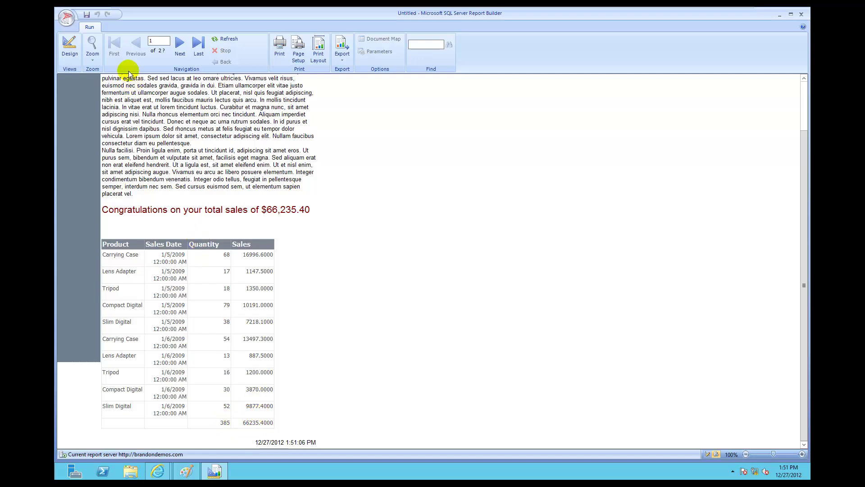
click(70, 50)
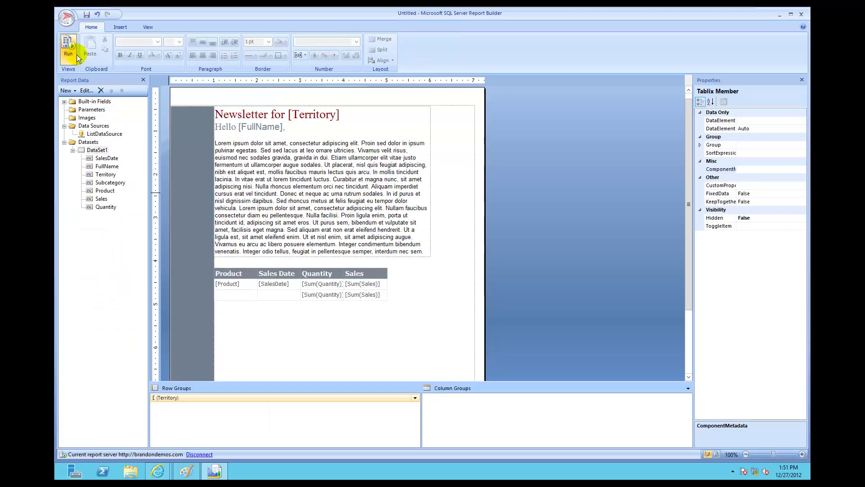
Label the total row "Total:" in the Product column
double_click(242, 294)
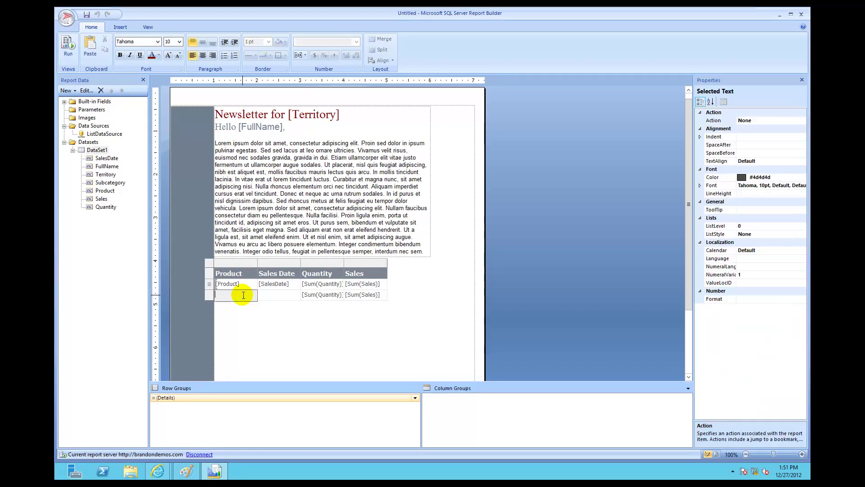
text(Total:)
click(251, 340)
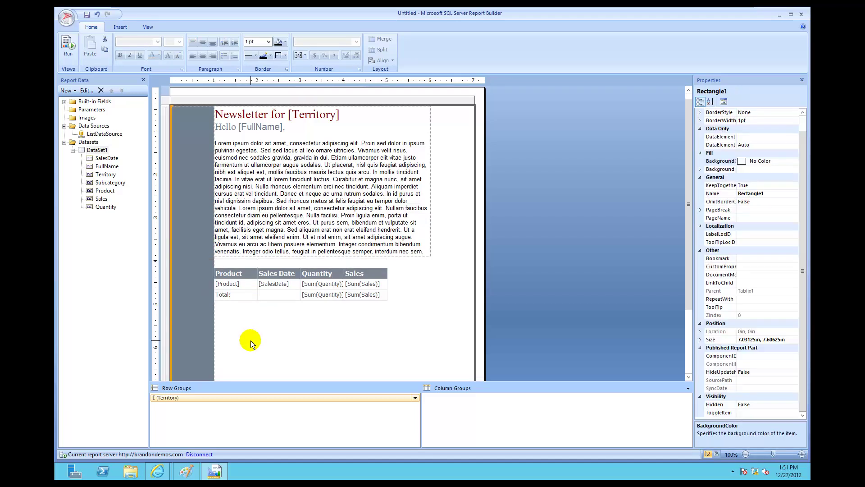
Preview the report to check the total row's label, and return to design view
click(69, 48)
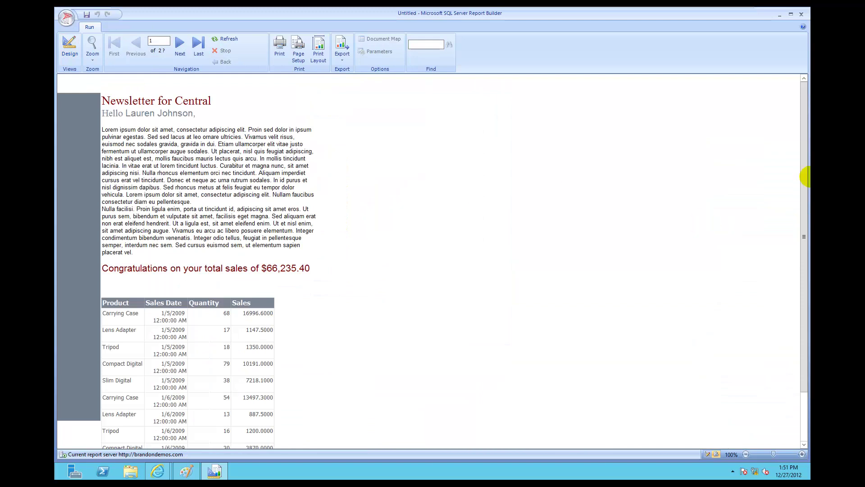
drag(804, 182, 804, 286)
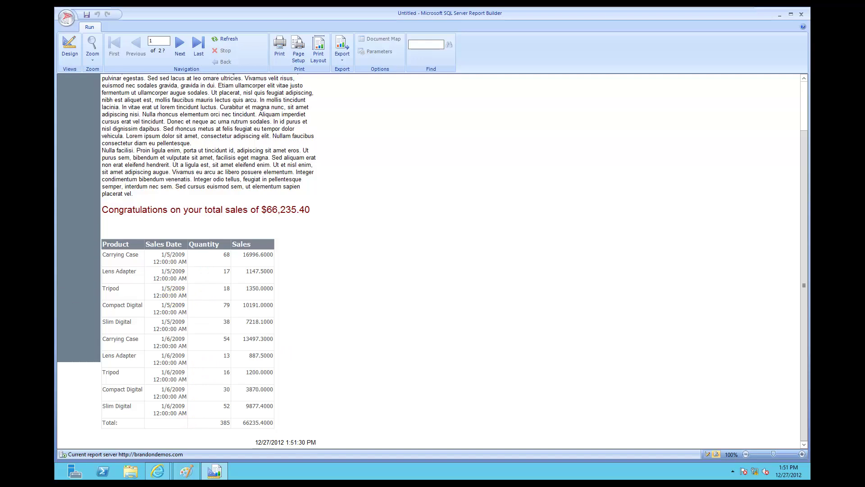
click(70, 54)
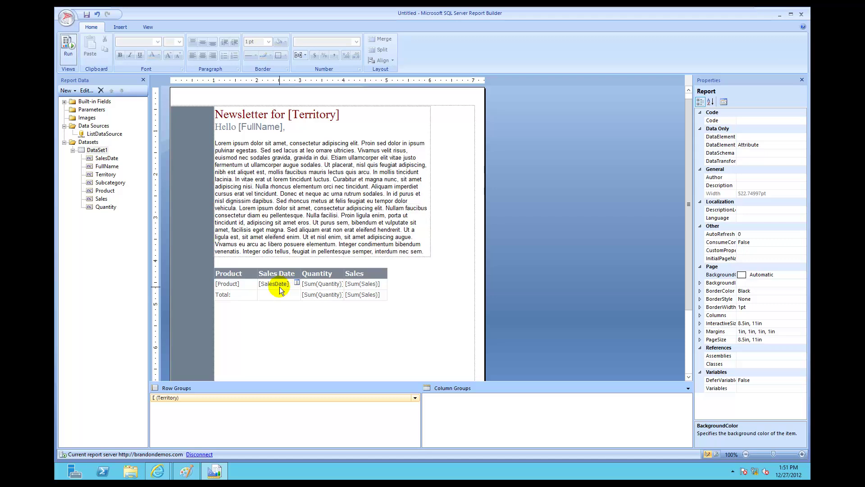
Format both Sum(Sales) cells, in the detail row and the total row, as currency
click(347, 286)
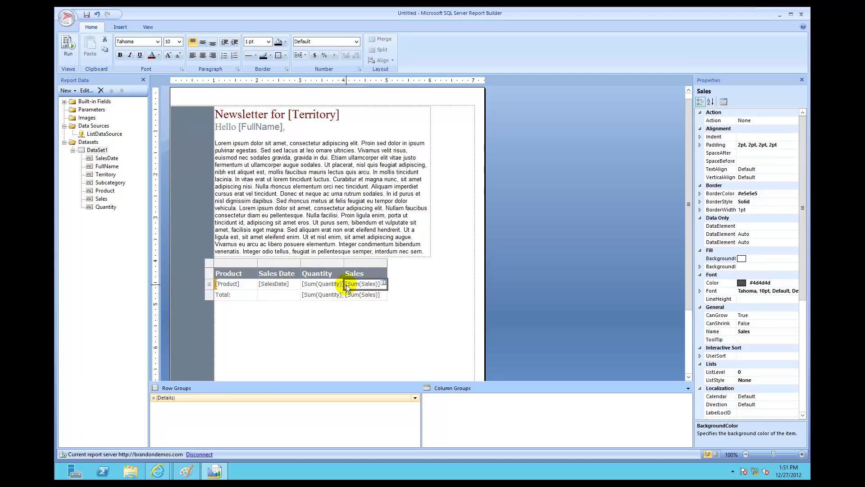
key(shift+Down)
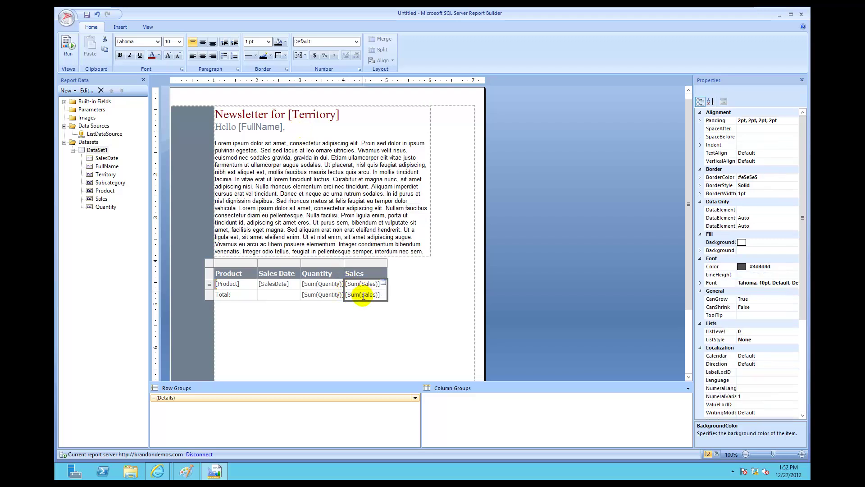
click(314, 56)
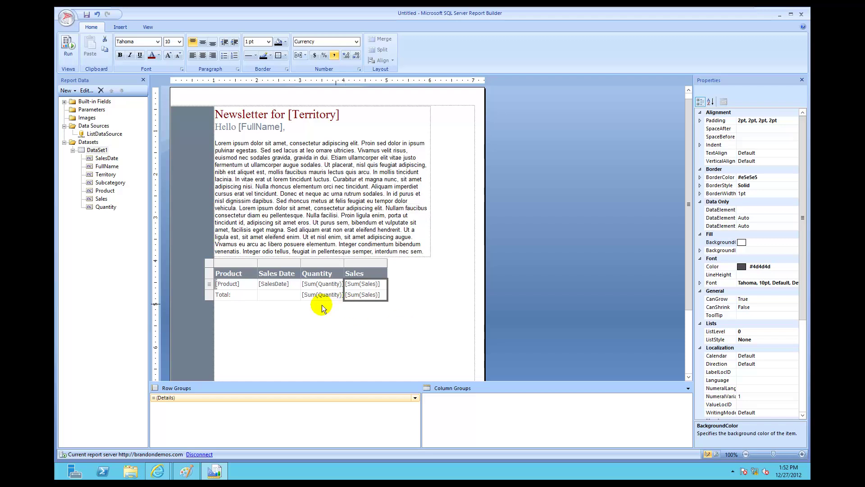
mouse_move(292, 284)
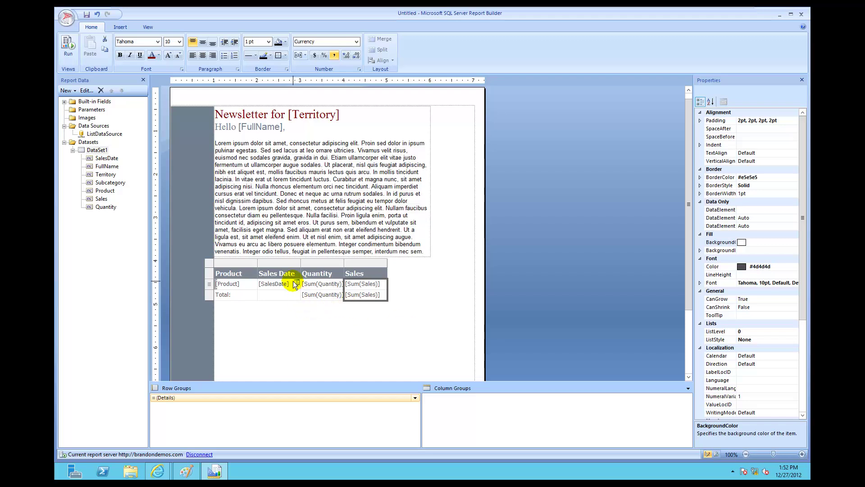
Format the [SalesDate] cell in the detail row as Date, and run the report to check it before returning to design view
click(292, 285)
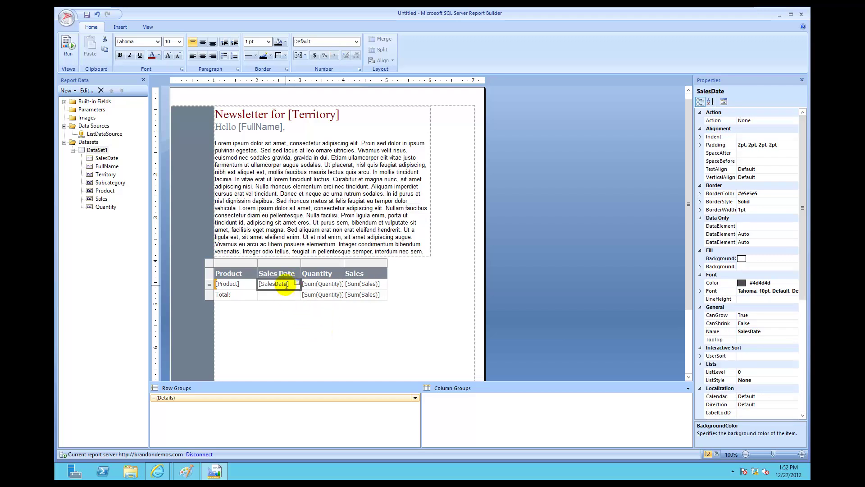
mouse_move(285, 284)
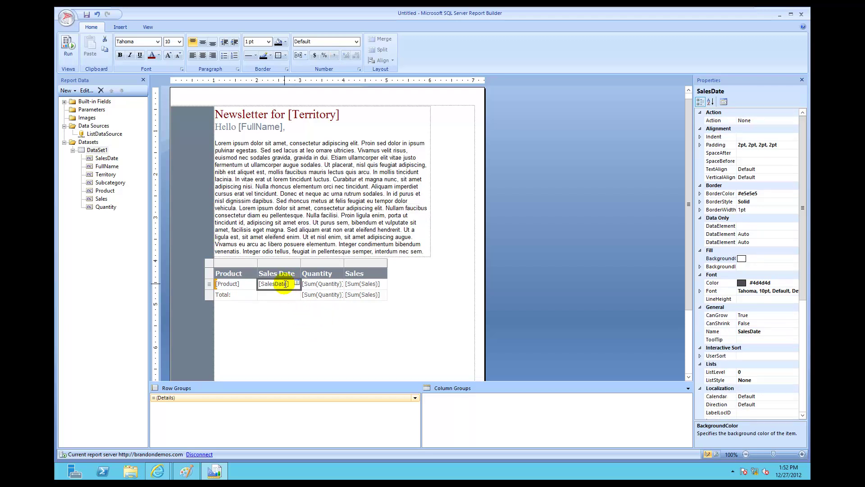
click(356, 42)
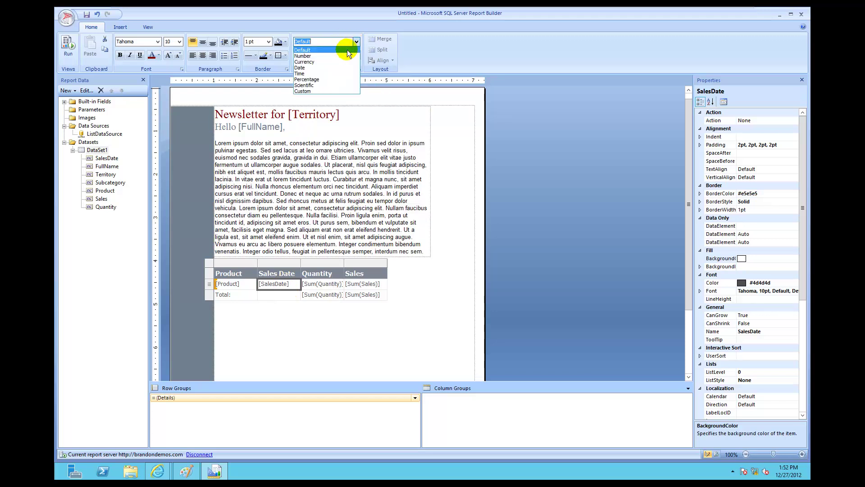
click(332, 68)
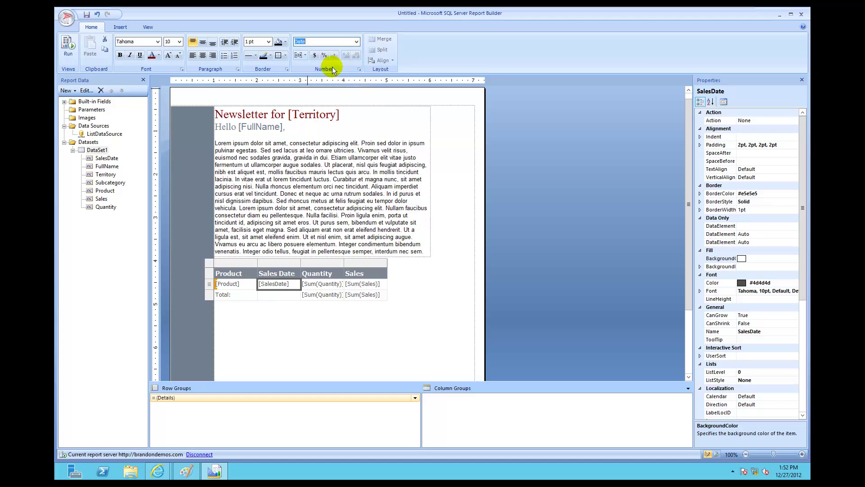
click(321, 326)
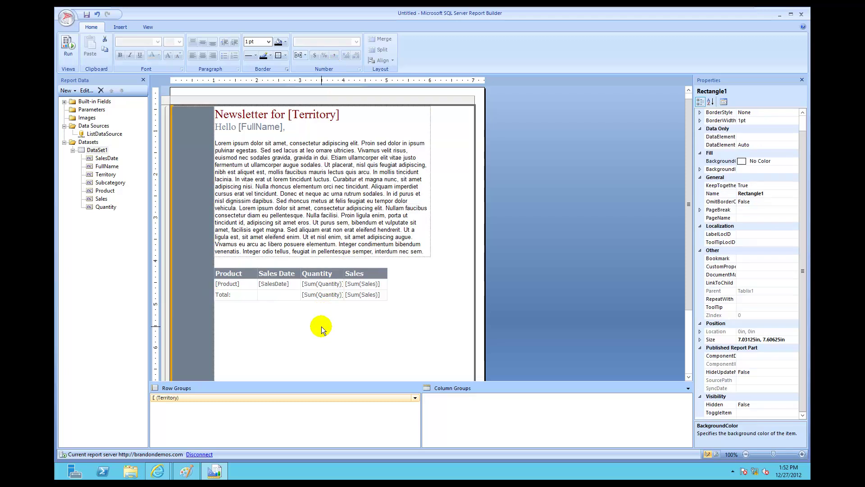
click(71, 53)
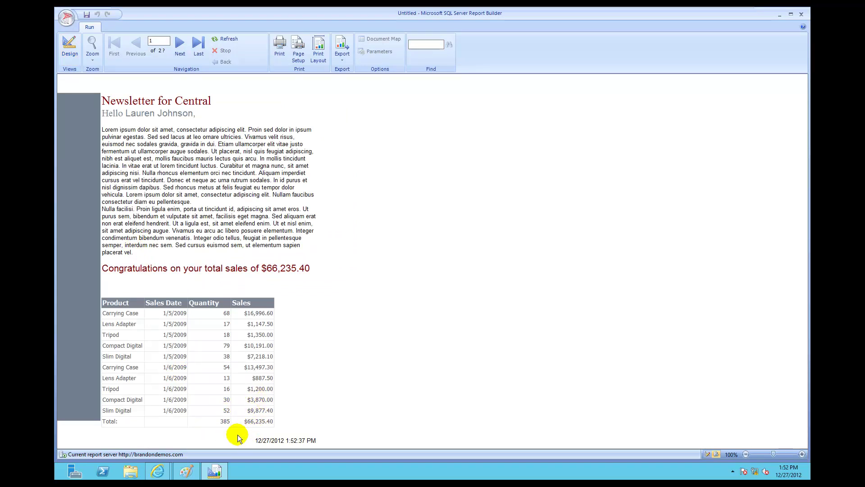
click(71, 47)
Make the "Total:" label in the total row bold, and preview the report before returning to design view
click(235, 295)
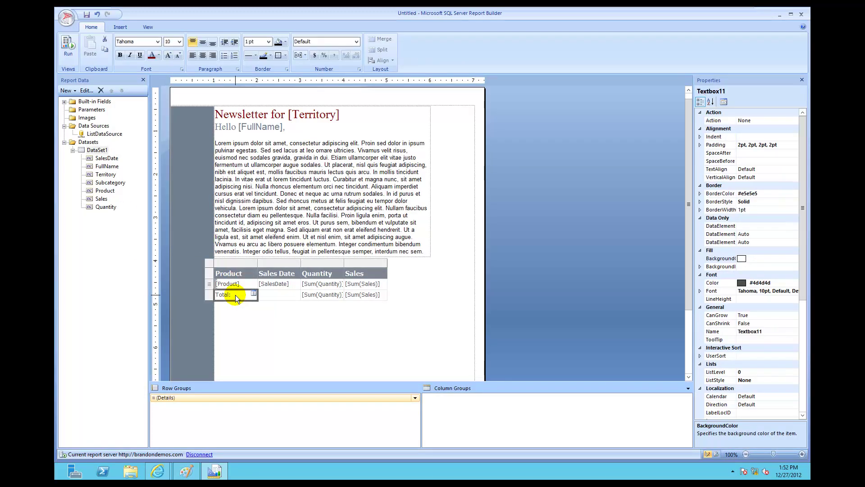
click(235, 295)
drag(236, 295, 201, 295)
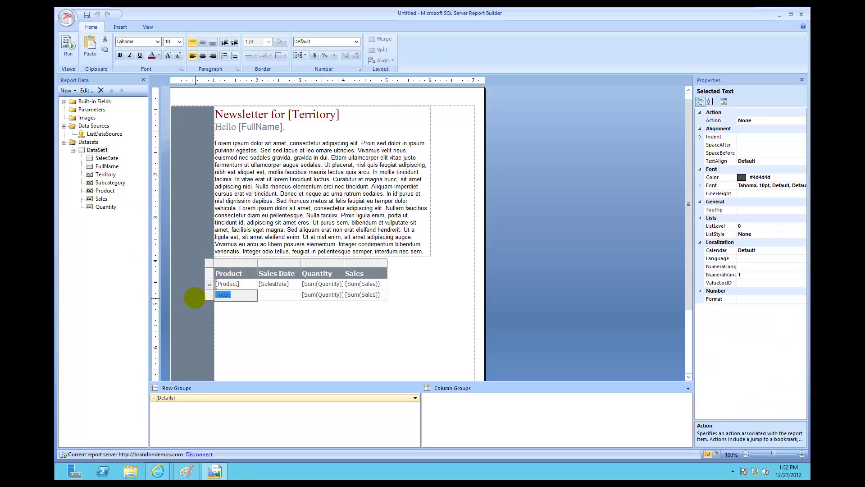
click(120, 56)
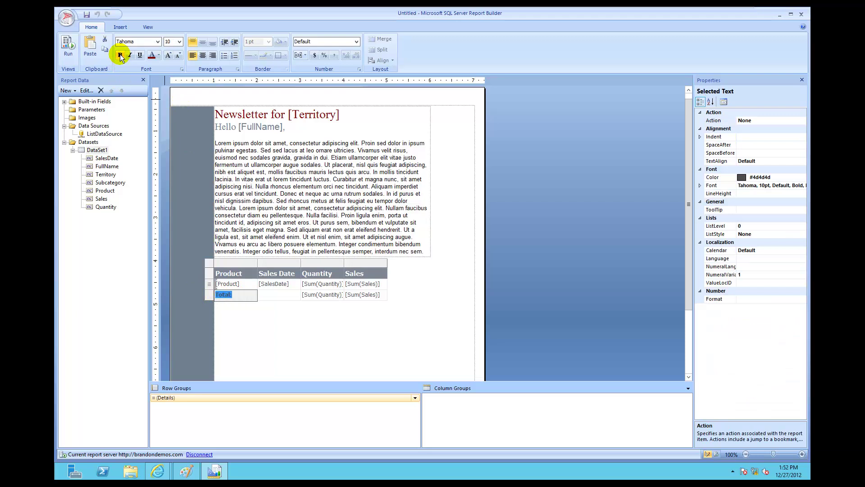
click(261, 336)
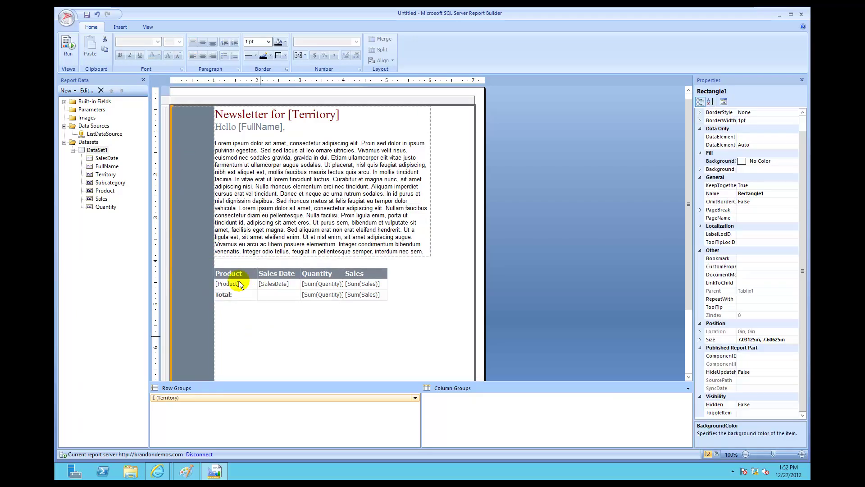
click(70, 45)
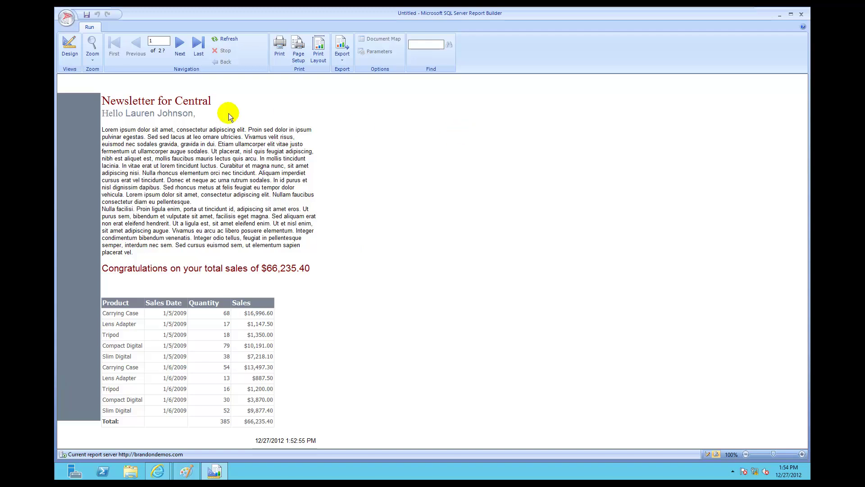
click(70, 47)
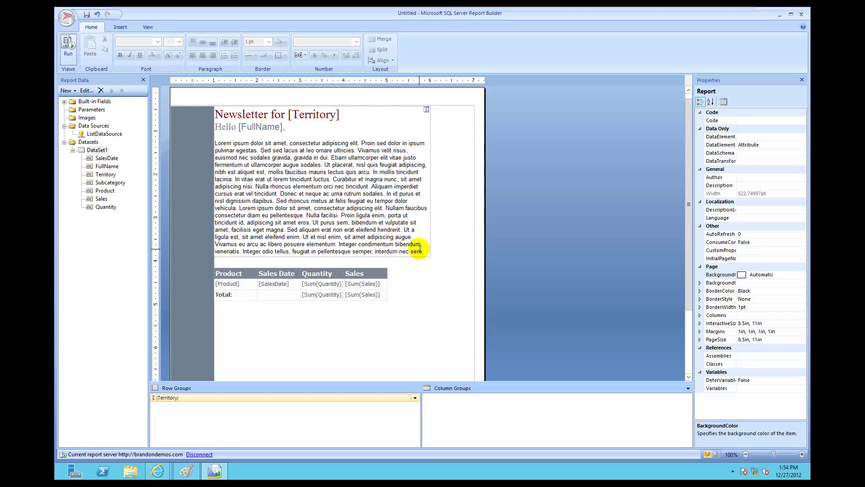
Draw a horizontal line about 5 in long between the newsletter text and the product table
click(121, 28)
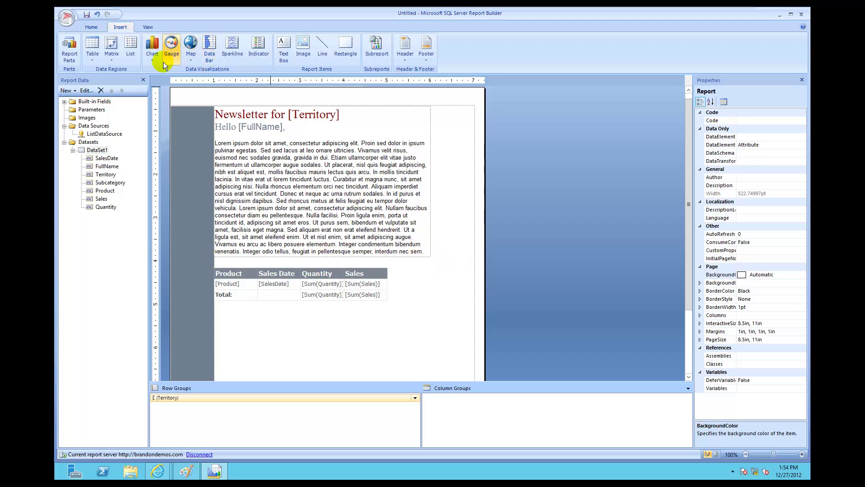
click(322, 45)
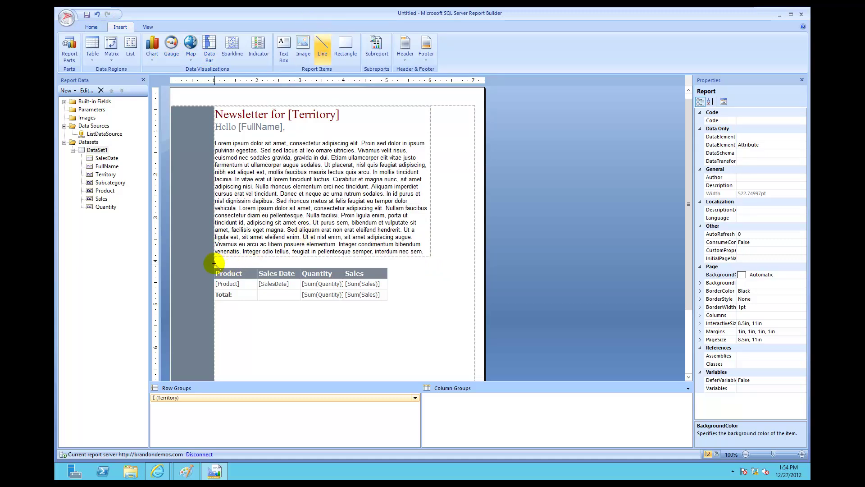
drag(213, 263, 431, 263)
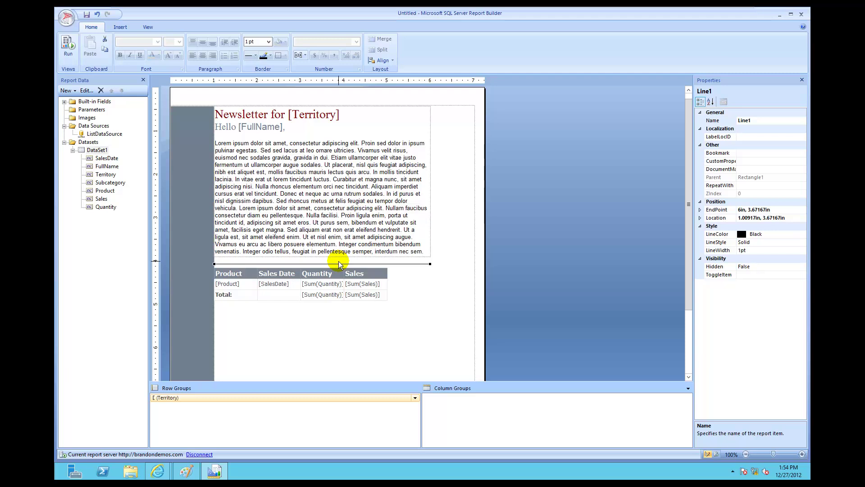
double_click(386, 238)
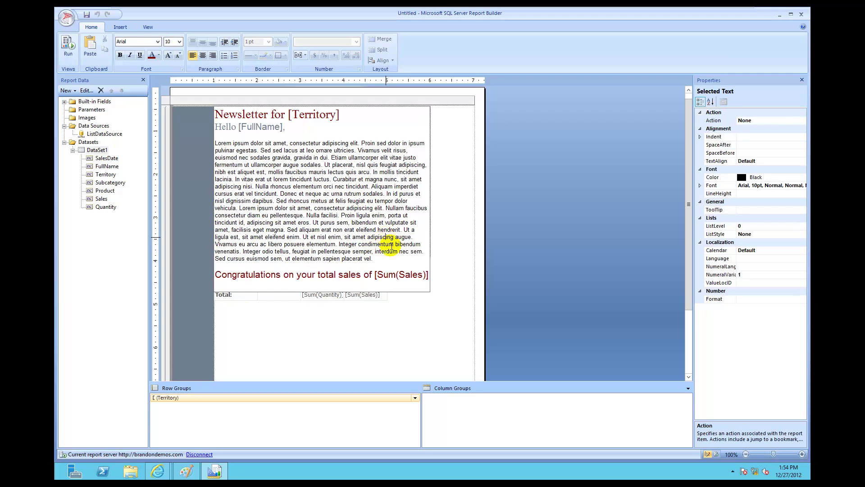
click(404, 317)
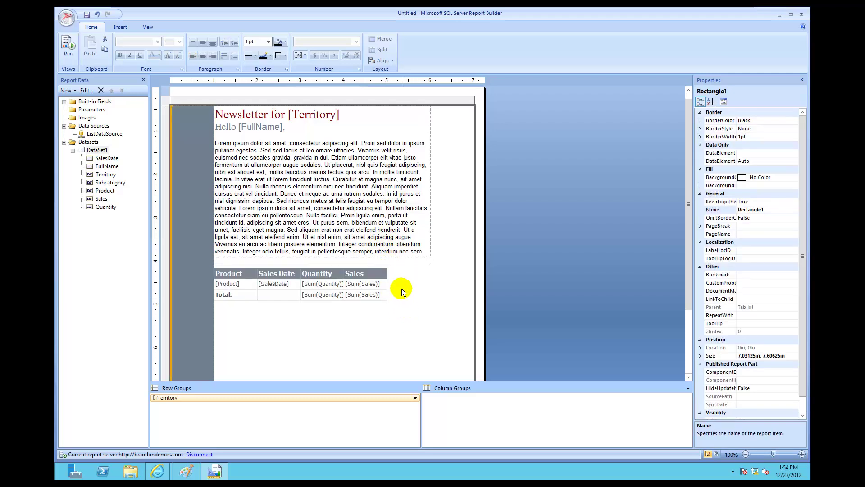
Extend the horizontal line to the right edge of the newsletter area, ending at about 7.03 in
click(400, 265)
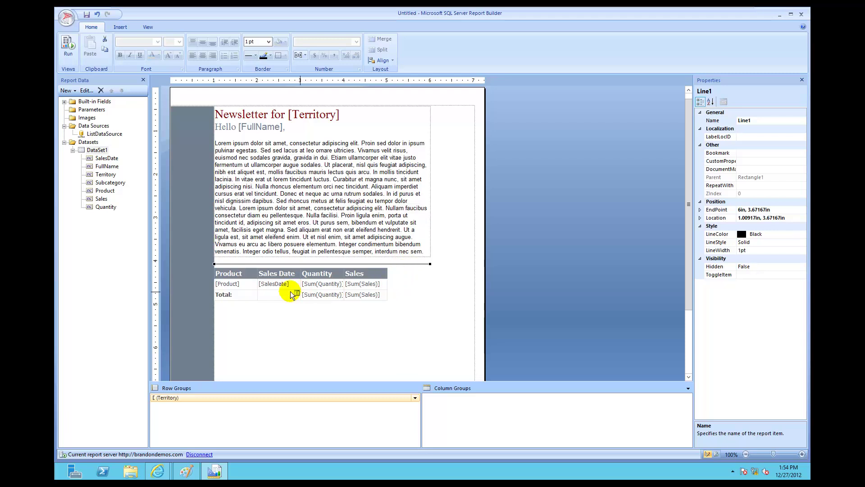
click(432, 265)
click(426, 264)
drag(431, 264, 473, 262)
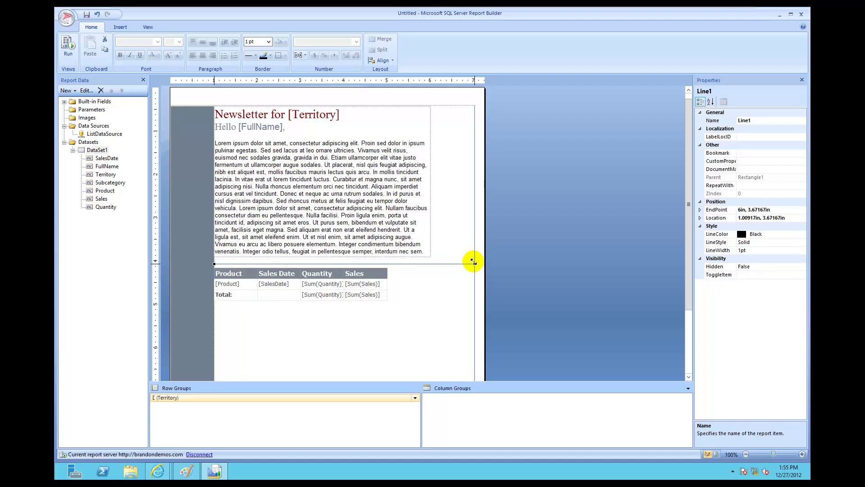
click(465, 301)
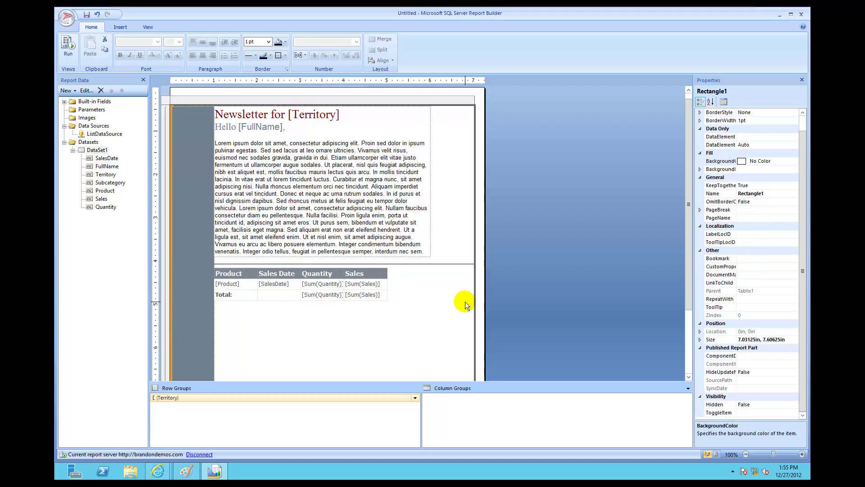
Set the horizontal line's width to 4½ pt and its colour to Maroon
click(391, 263)
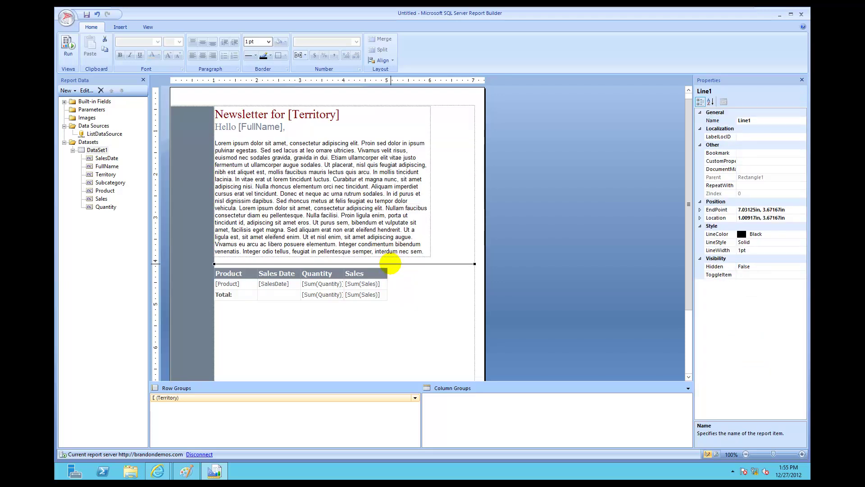
click(269, 42)
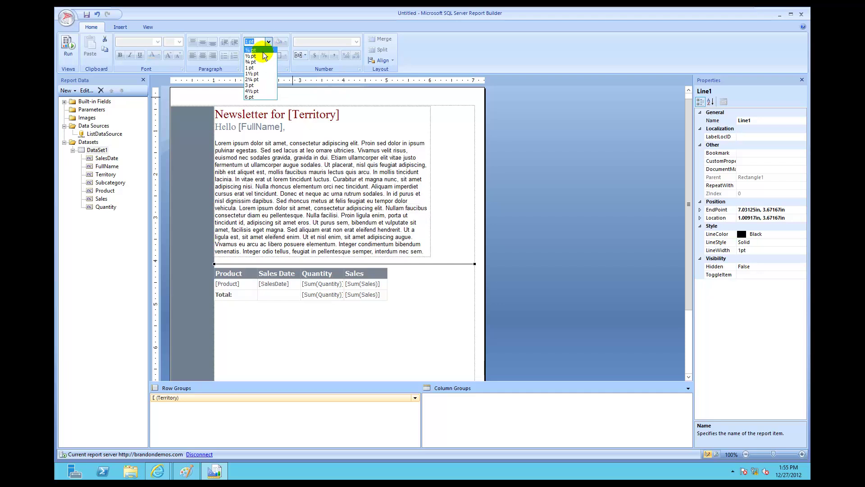
click(264, 92)
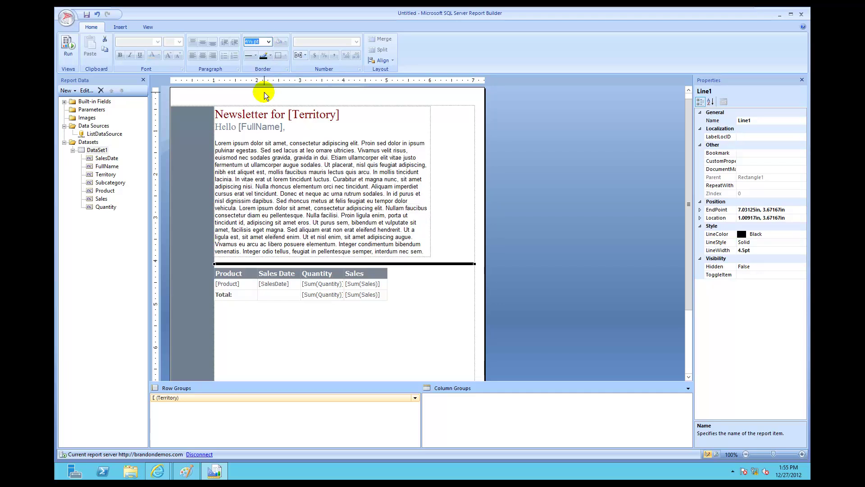
click(271, 58)
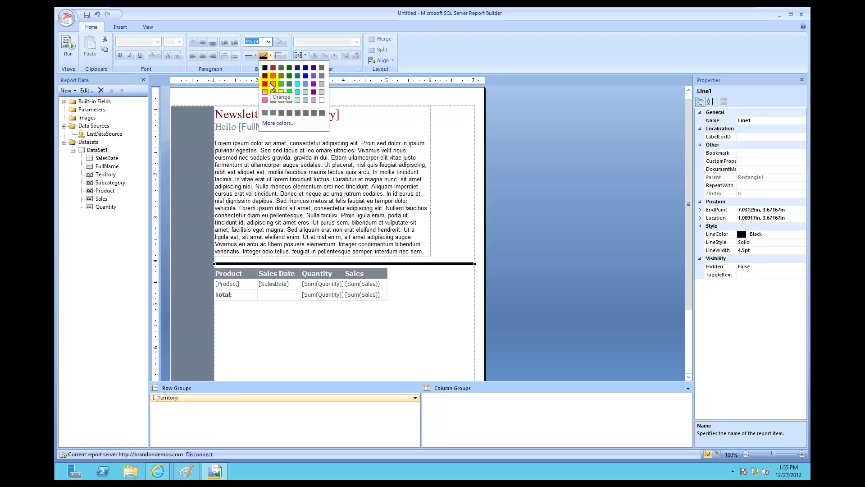
click(264, 75)
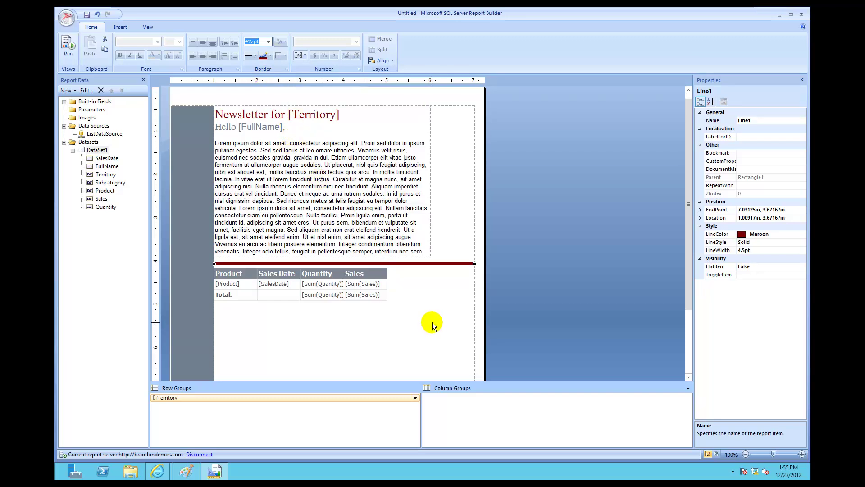
click(373, 349)
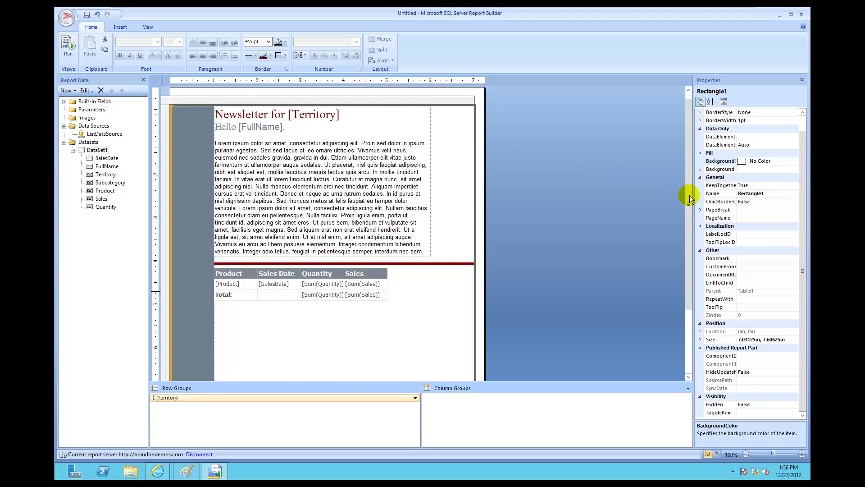
Insert a rectangle beside the product table, under the maroon line, and stretch it to about 2 in wide by 3.84 in tall
drag(689, 198, 696, 249)
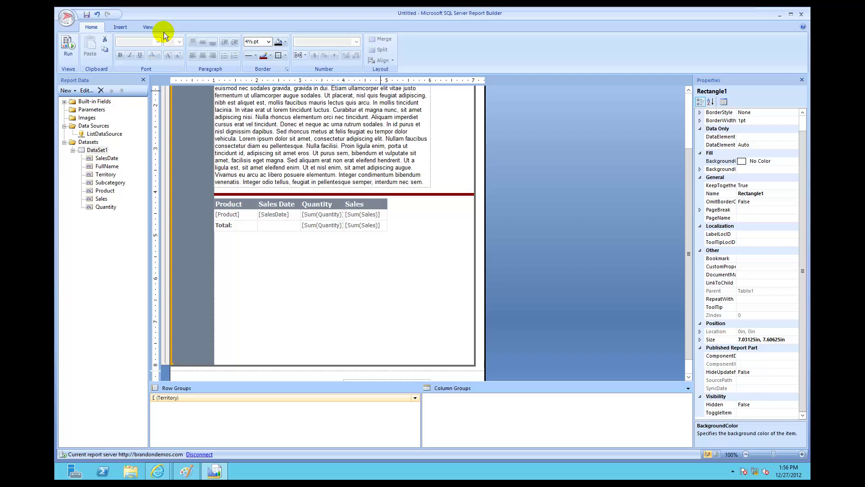
click(126, 28)
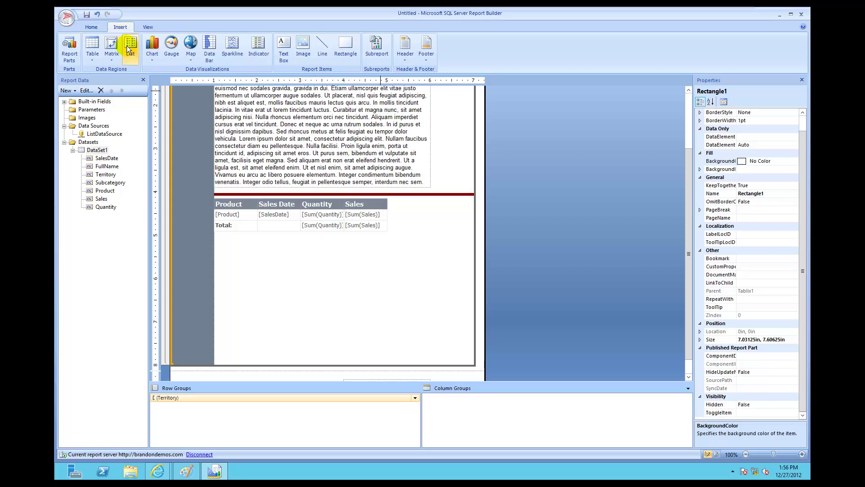
click(154, 54)
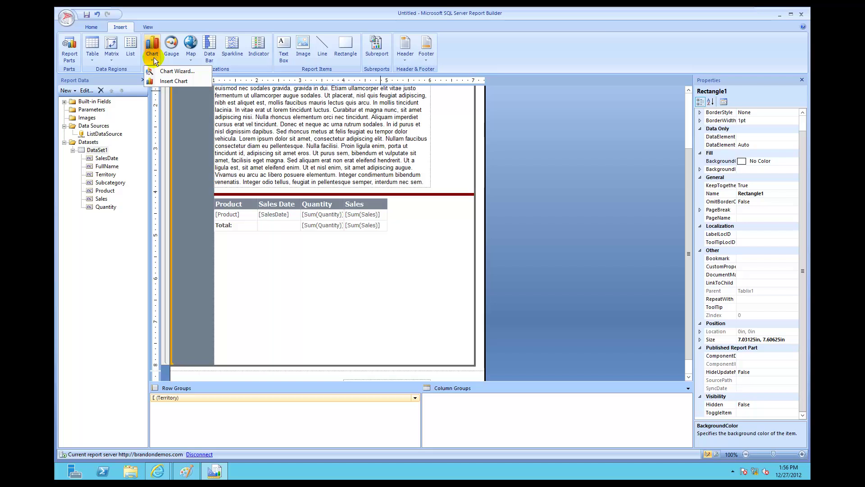
click(346, 49)
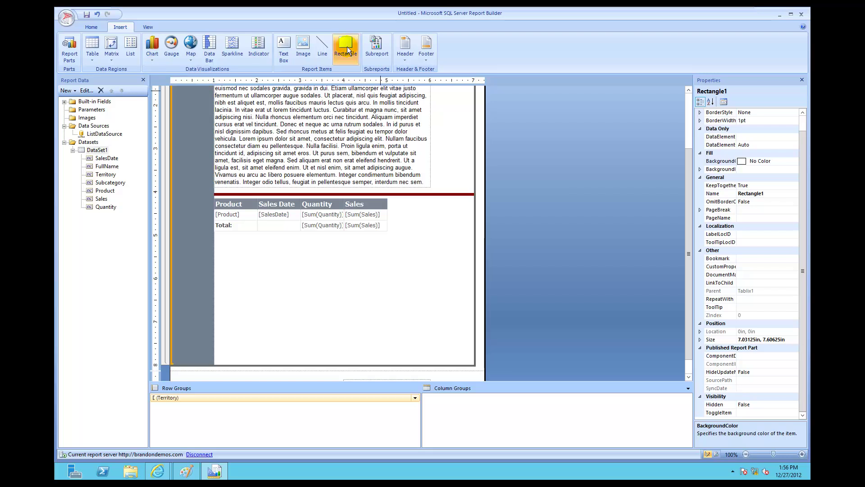
click(346, 49)
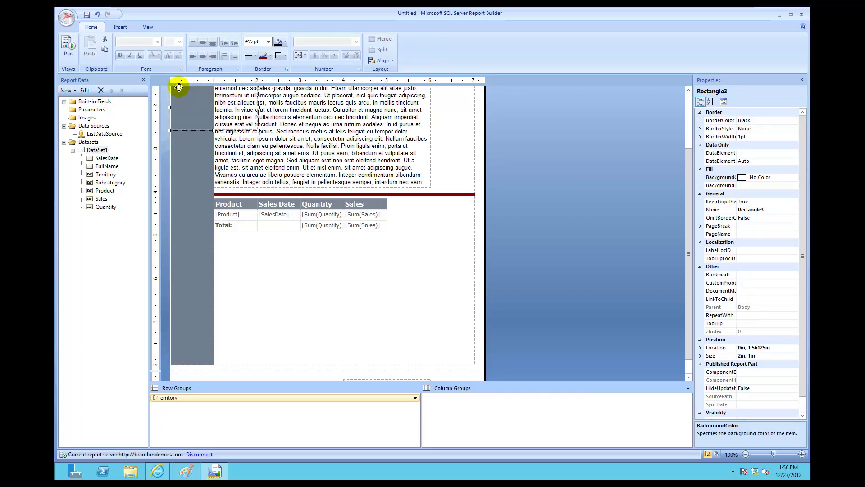
drag(179, 87, 393, 201)
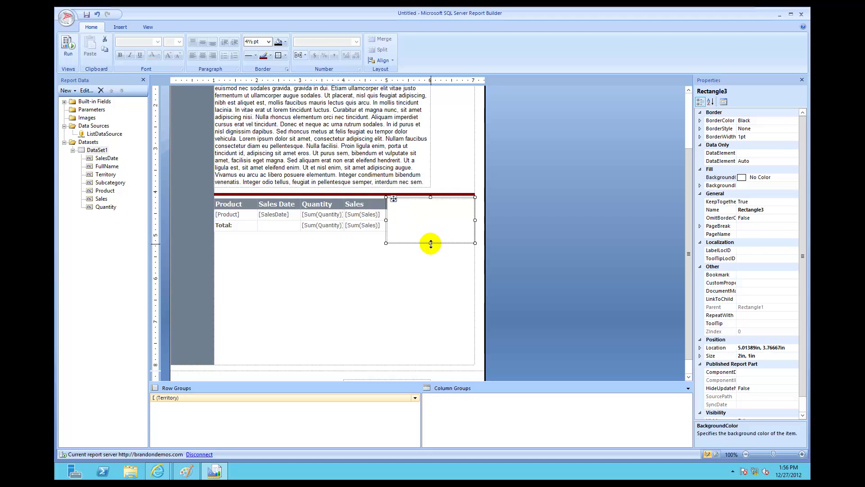
drag(430, 244, 435, 363)
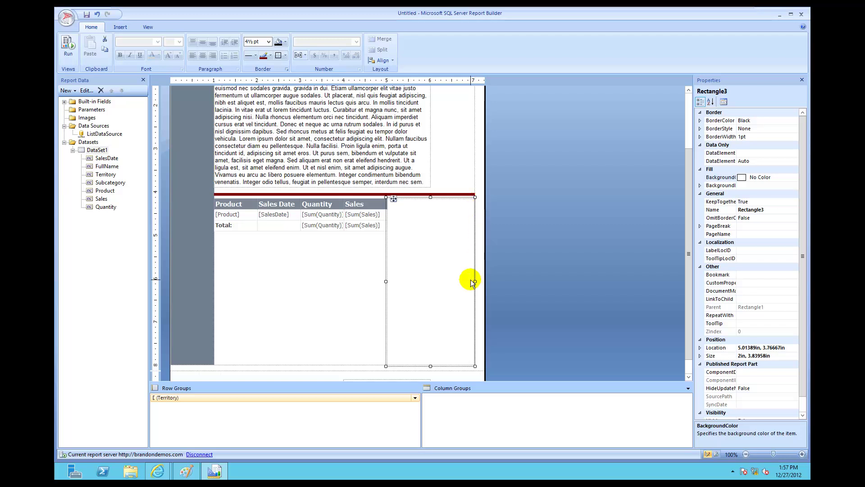
click(366, 314)
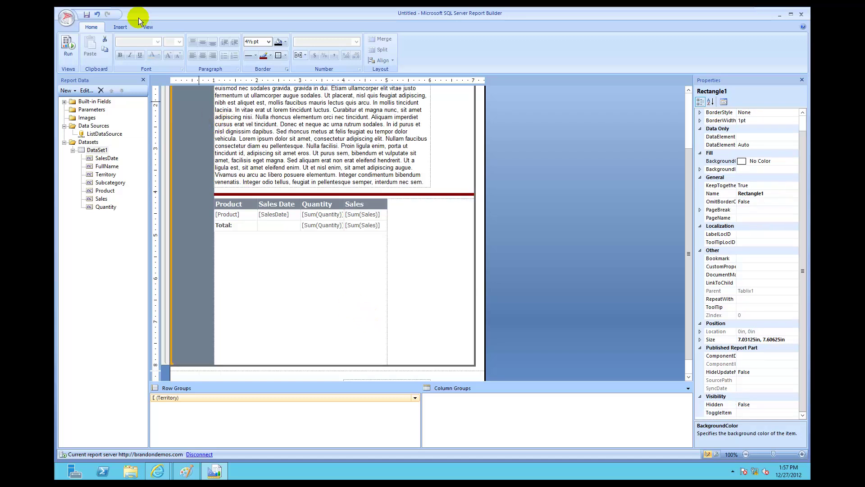
Start a new pie chart based on the existing dataset DataSet1
click(121, 27)
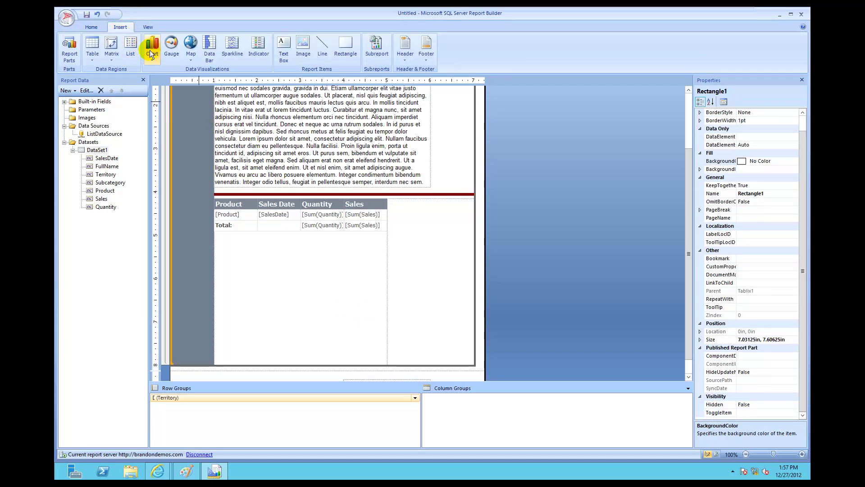
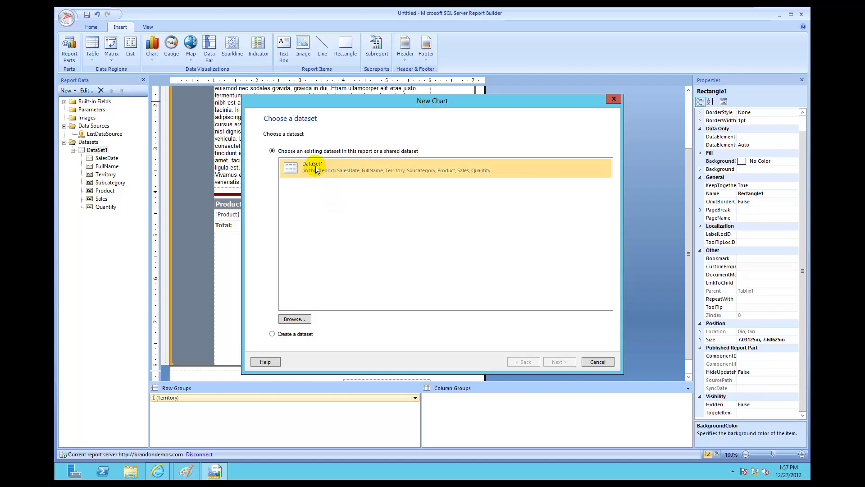
click(316, 168)
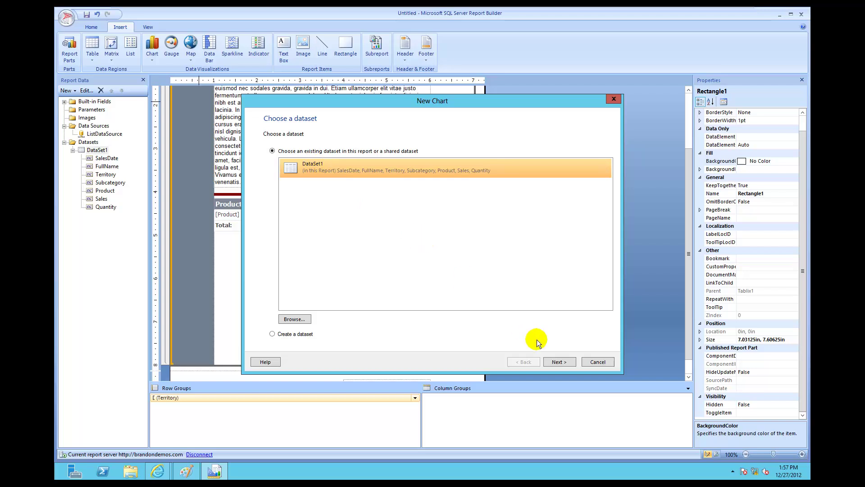
click(558, 362)
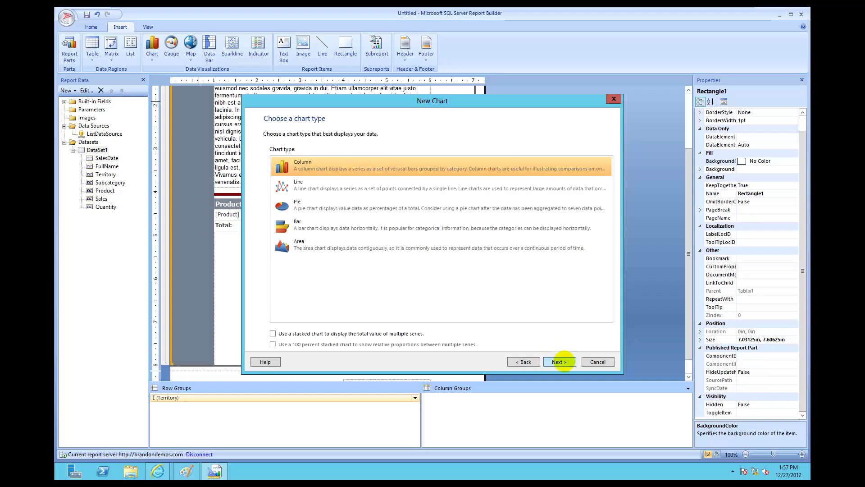
click(354, 209)
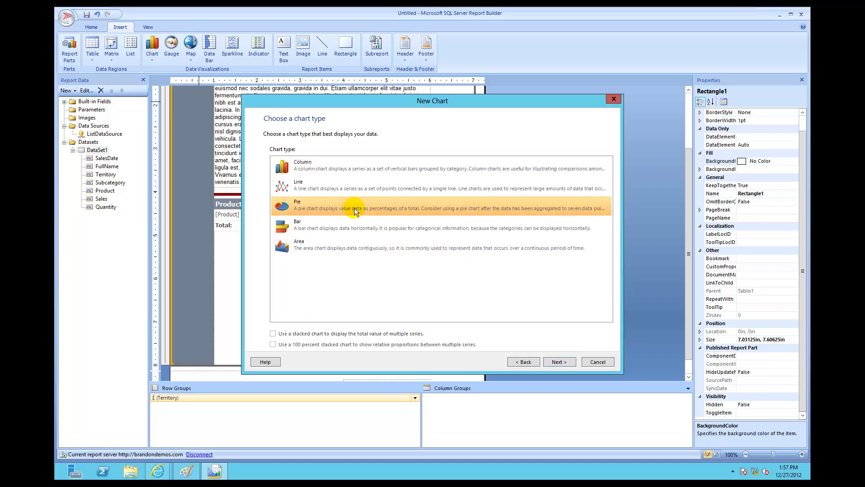
click(563, 362)
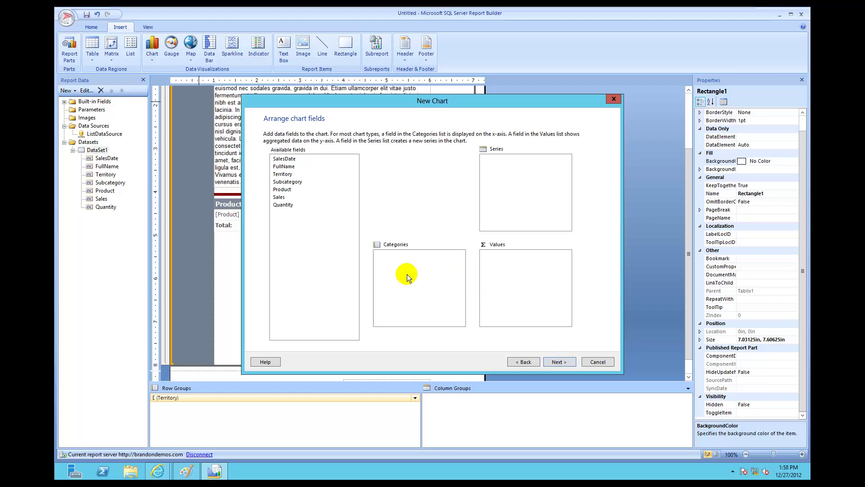
Assign Product to the pie chart's categories and the sum of Quantity to its values
drag(288, 189, 414, 264)
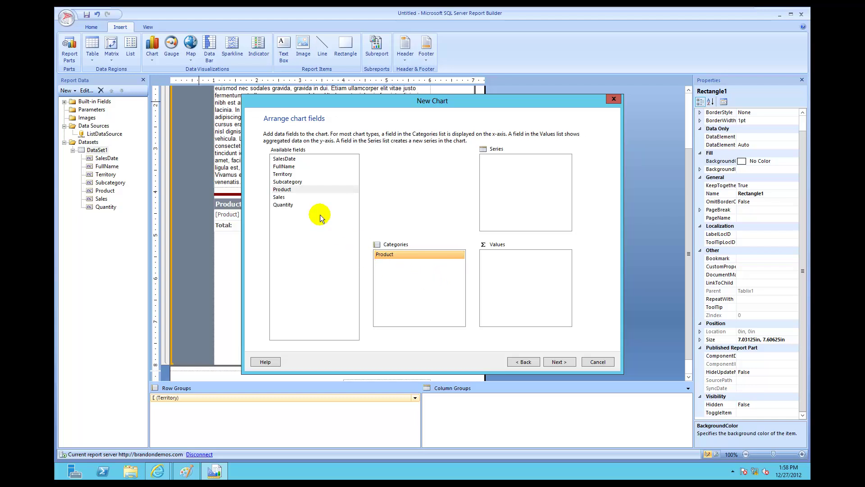
drag(286, 204, 505, 267)
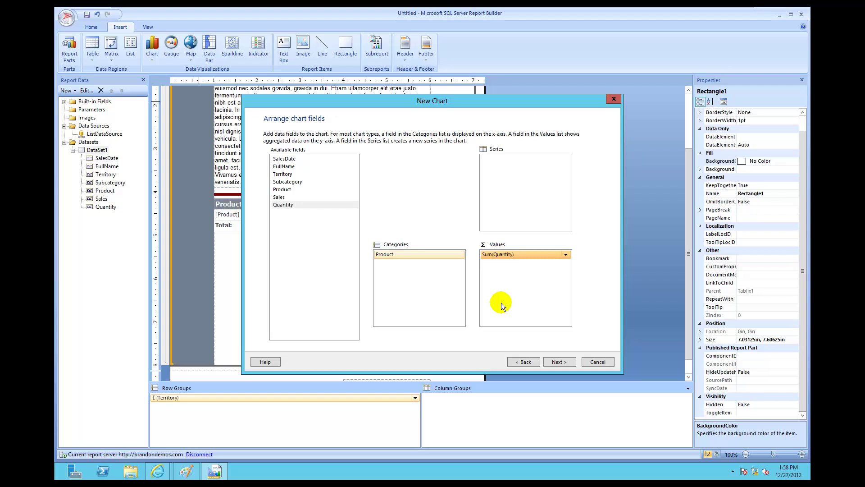
click(562, 360)
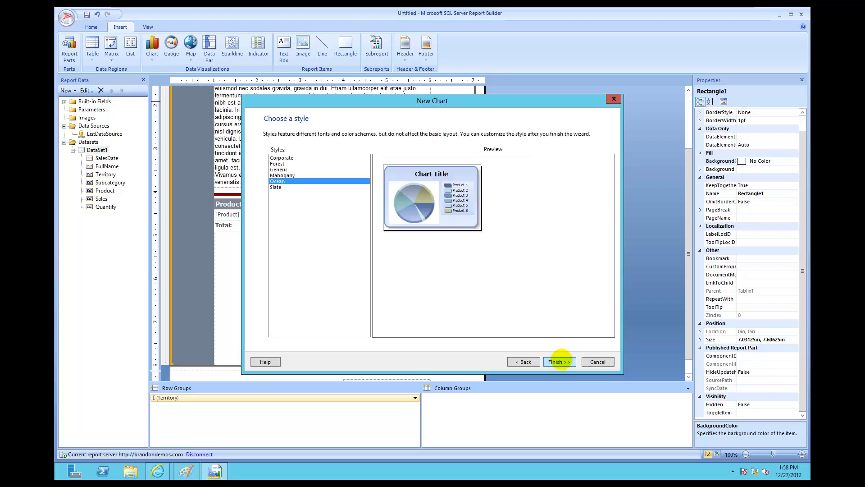
Finish the pie chart with the Slate style and move it into the rectangle beside the product table, under the maroon line
click(281, 187)
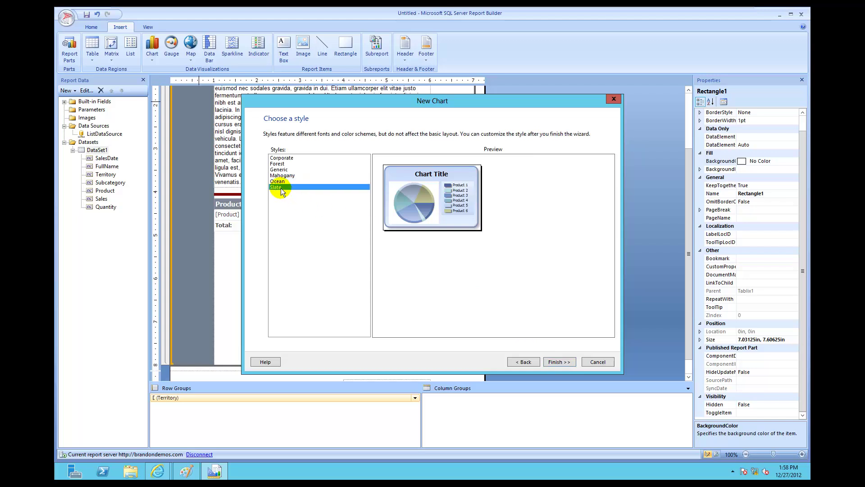
click(570, 362)
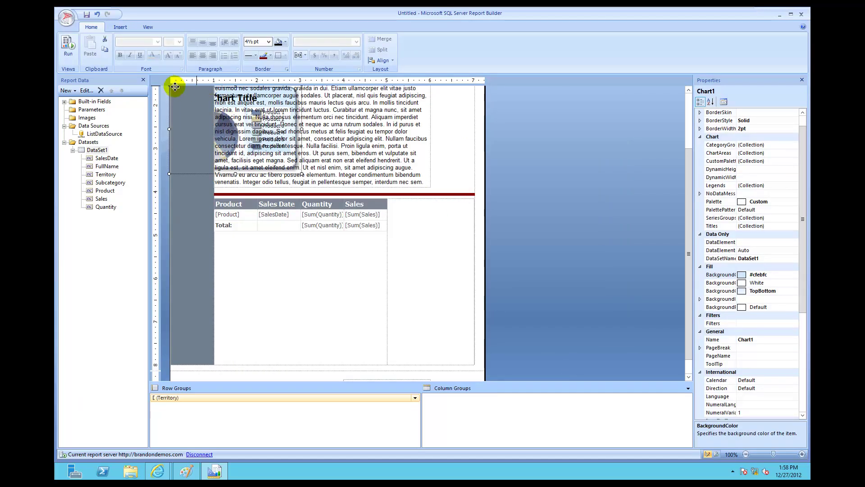
drag(176, 86, 391, 198)
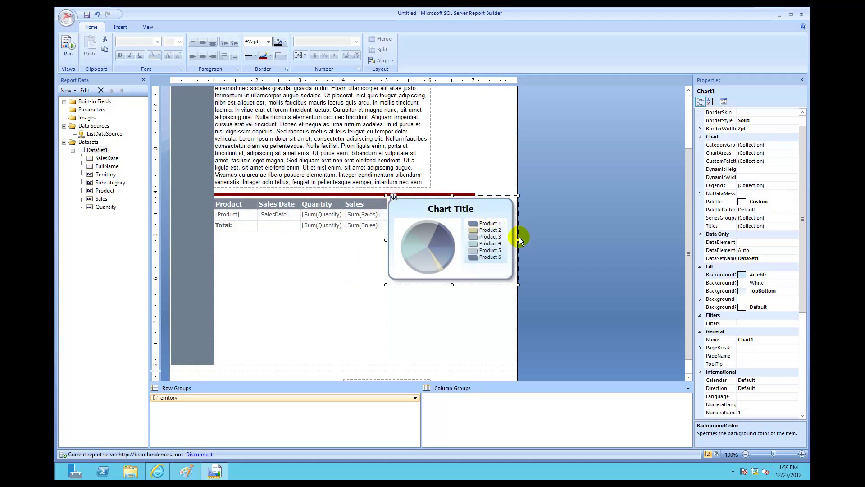